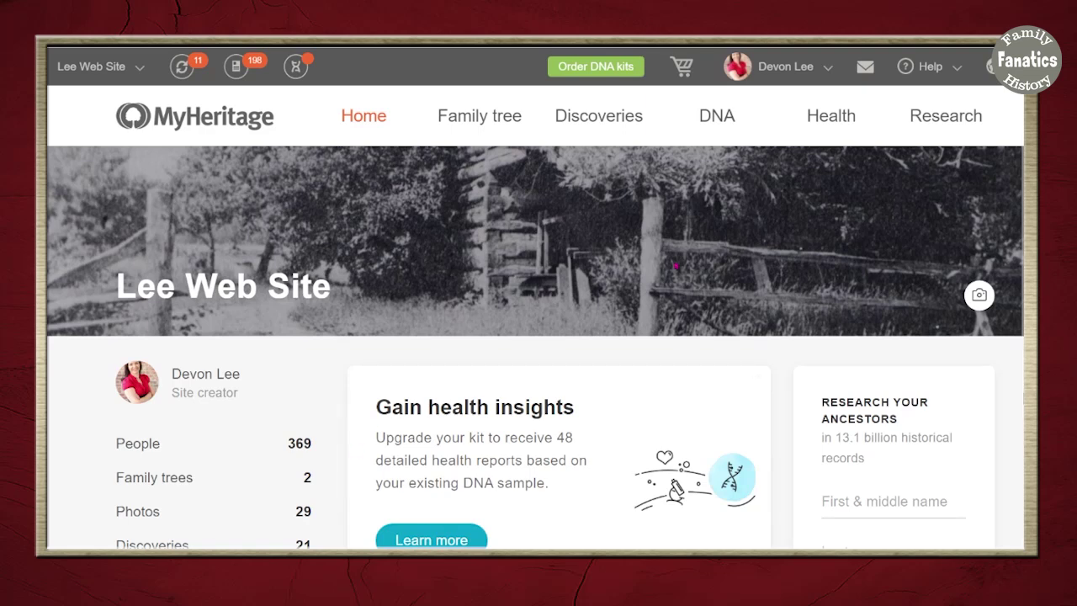
Show the Research menu's list of record types on the home page
{"action": "mouse_move", "coordinate": [907, 124]}
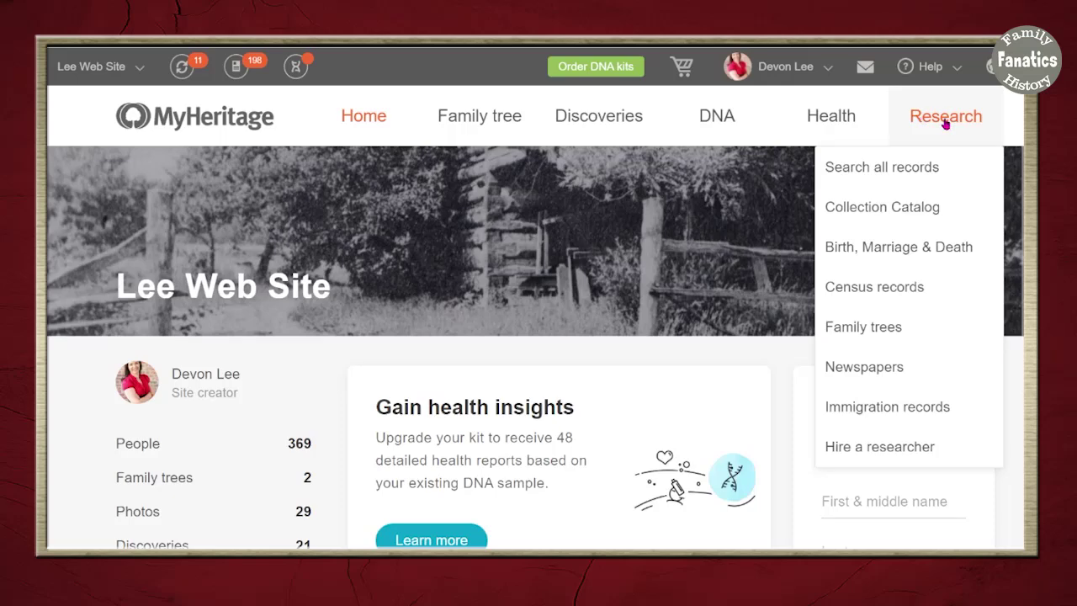
Open Search all records and preview the Father, Mother and More search fields
{"action": "left_click", "coordinate": [912, 172]}
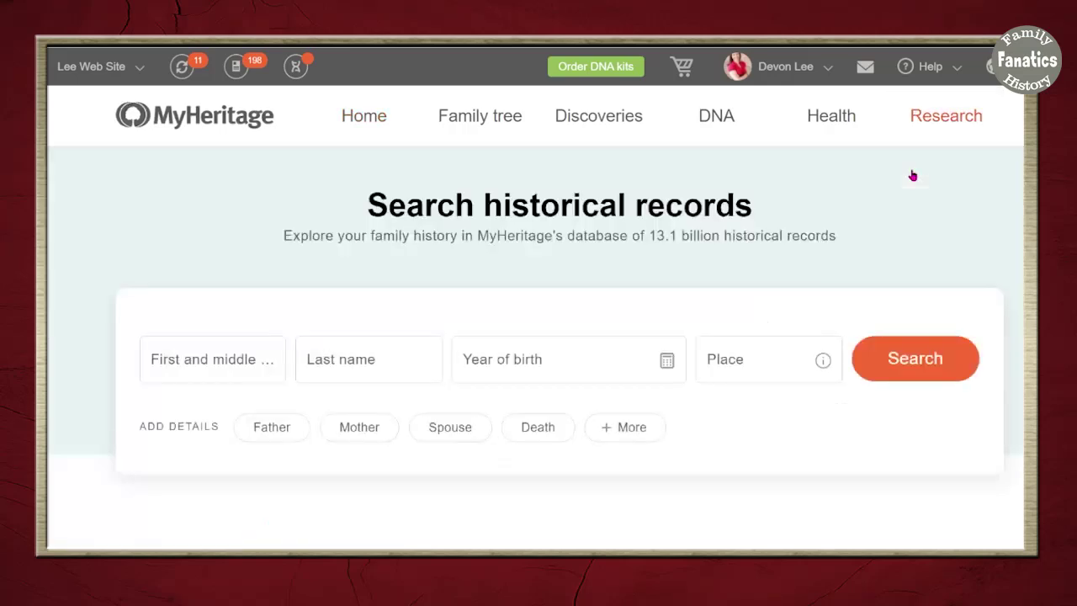
{"action": "scroll", "coordinate": [277, 216], "scroll_direction": "down", "scroll_amount": 1}
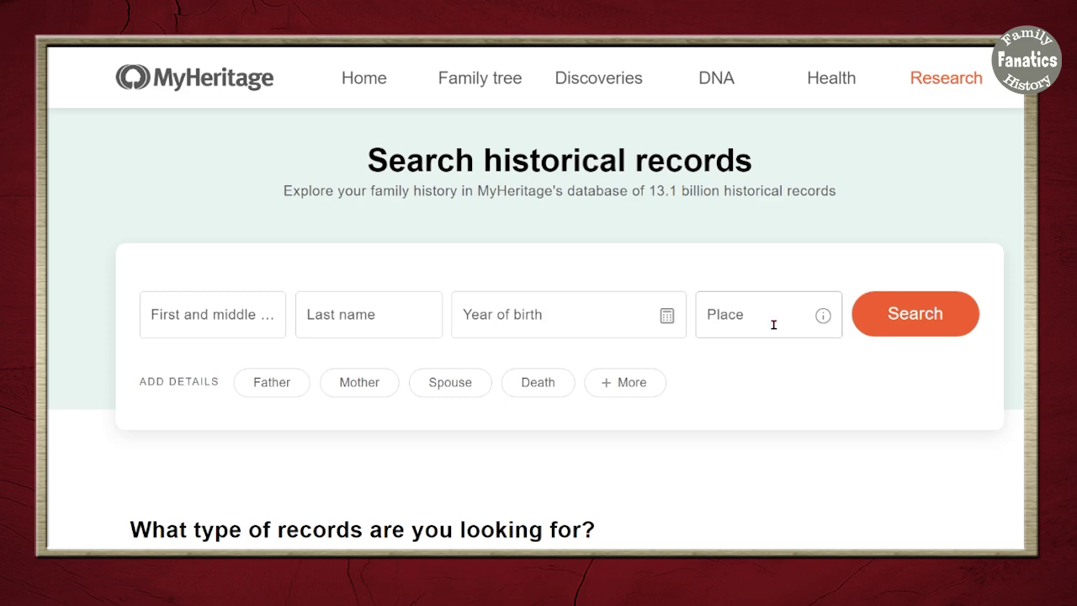
{"action": "left_click", "coordinate": [263, 392]}
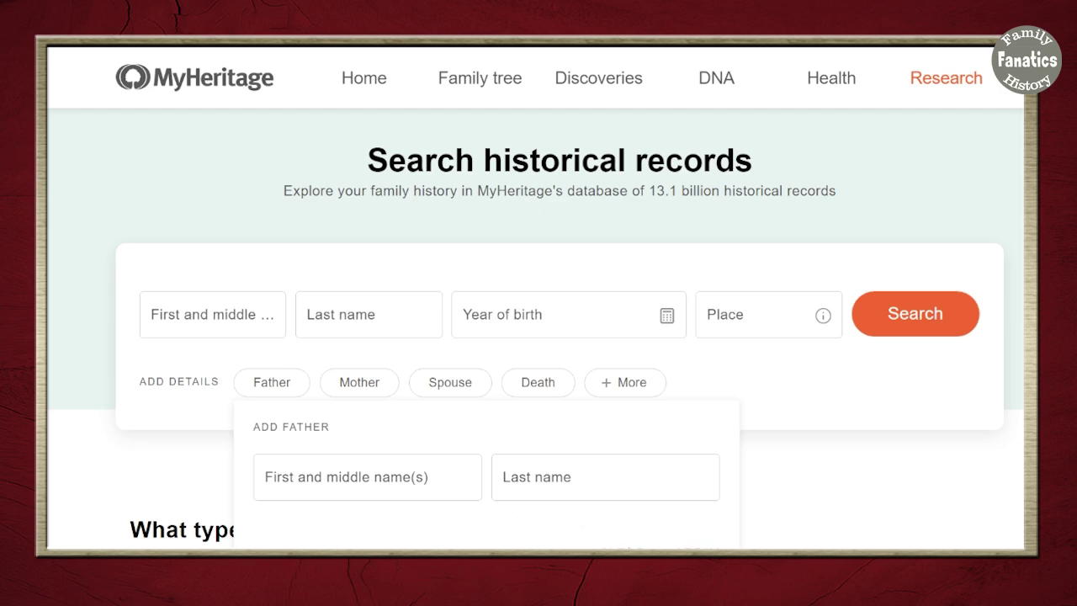
{"action": "left_click", "coordinate": [359, 382]}
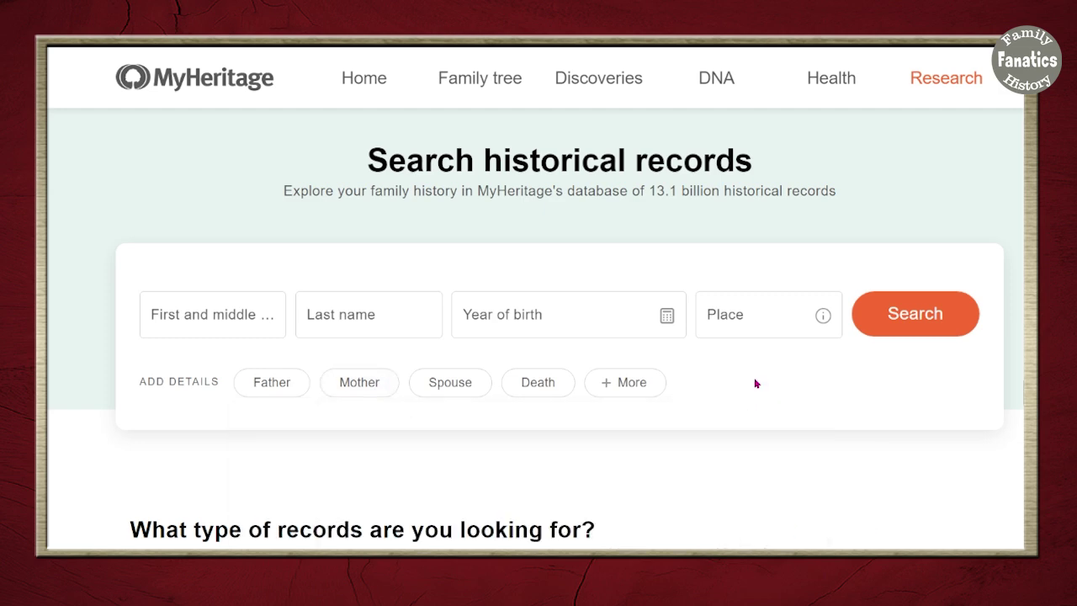
{"action": "left_click", "coordinate": [626, 383]}
{"action": "scroll", "coordinate": [587, 472], "scroll_direction": "down", "scroll_amount": 3}
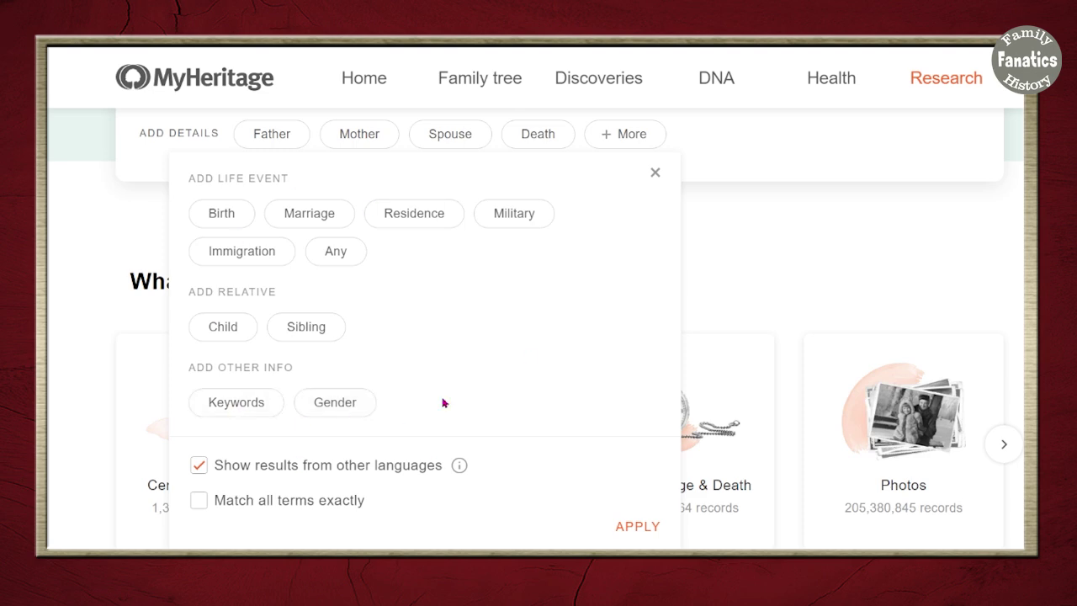
{"action": "scroll", "coordinate": [709, 366], "scroll_direction": "up", "scroll_amount": 3}
Enter first name George, last name Karlsberger and birth year 1825 in the search form
{"action": "left_click", "coordinate": [658, 378]}
{"action": "scroll", "coordinate": [159, 396], "scroll_direction": "down", "scroll_amount": 1}
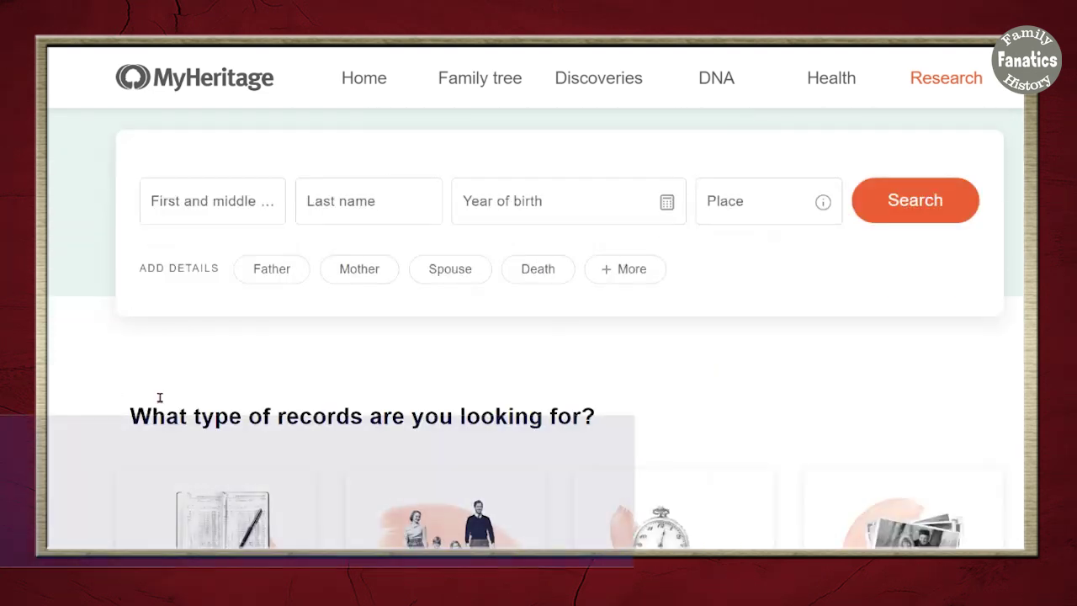
{"action": "left_click", "coordinate": [339, 202]}
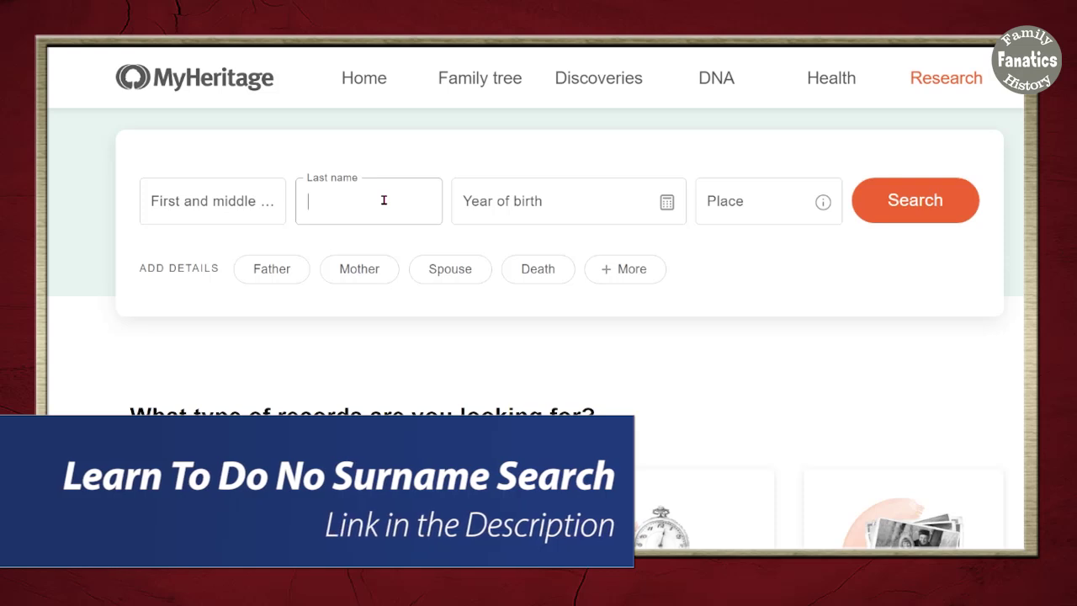
{"action": "left_click", "coordinate": [192, 202]}
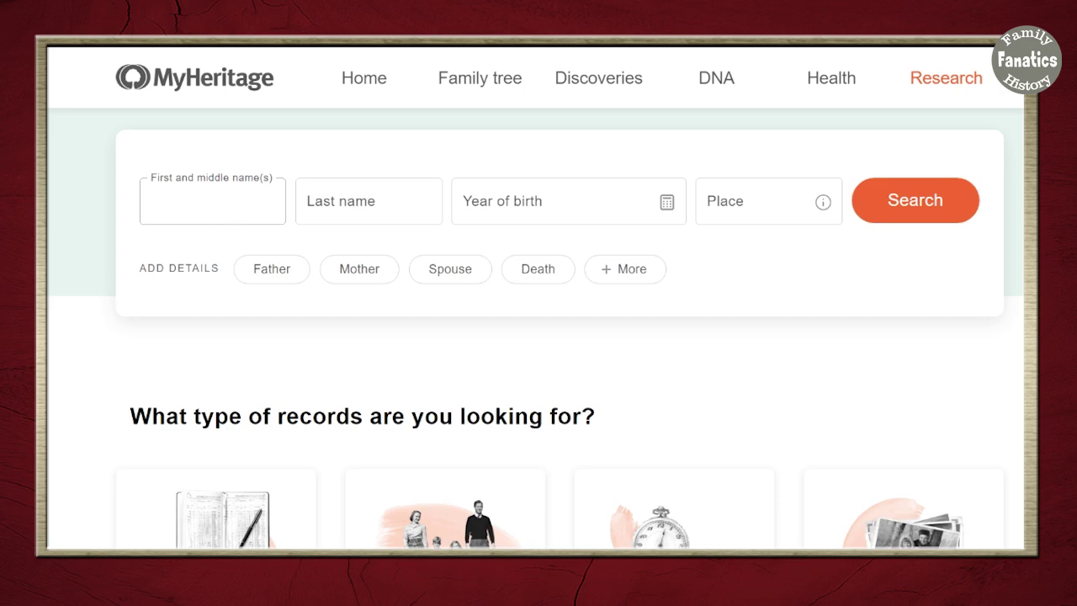
{"action": "scroll", "coordinate": [250, 306], "scroll_direction": "up", "scroll_amount": 2}
{"action": "type", "text": "George"}
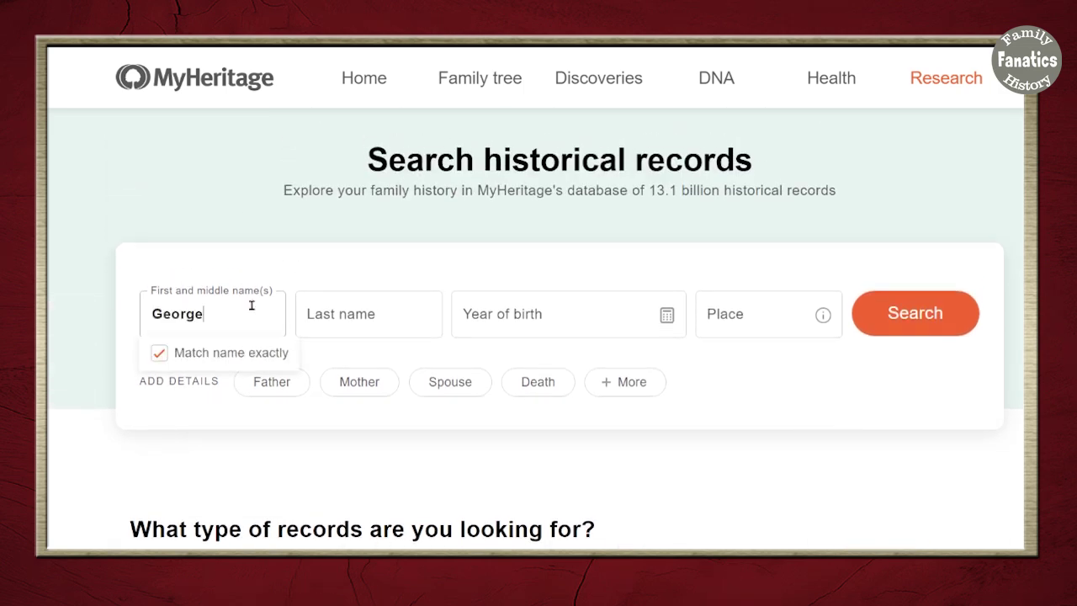
{"action": "key", "text": "Tab"}
{"action": "type", "text": "Karlsberger"}
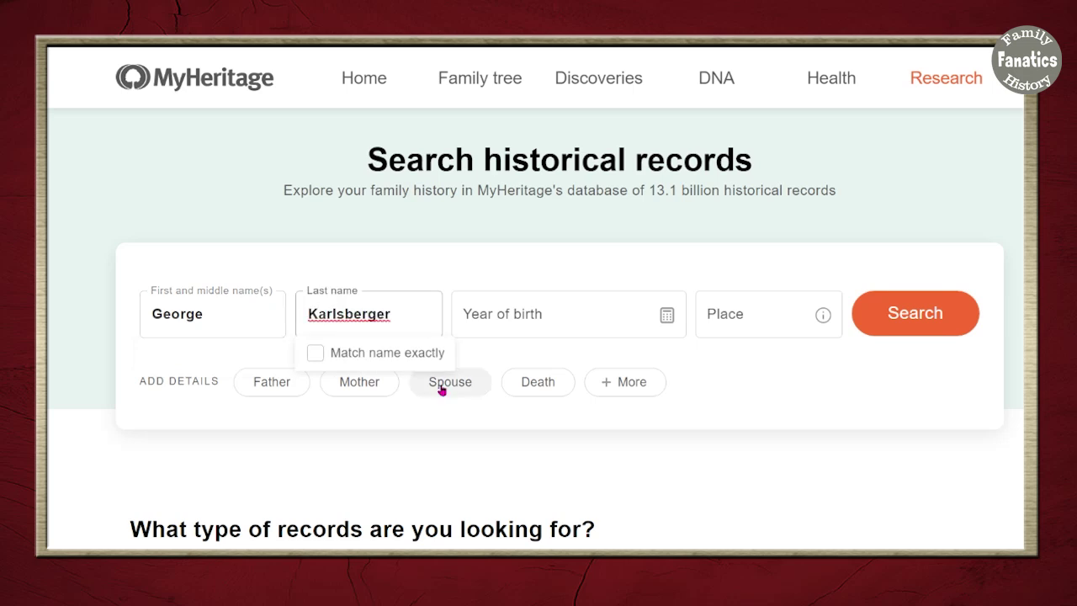
{"action": "left_click", "coordinate": [520, 312]}
{"action": "type", "text": "1825"}
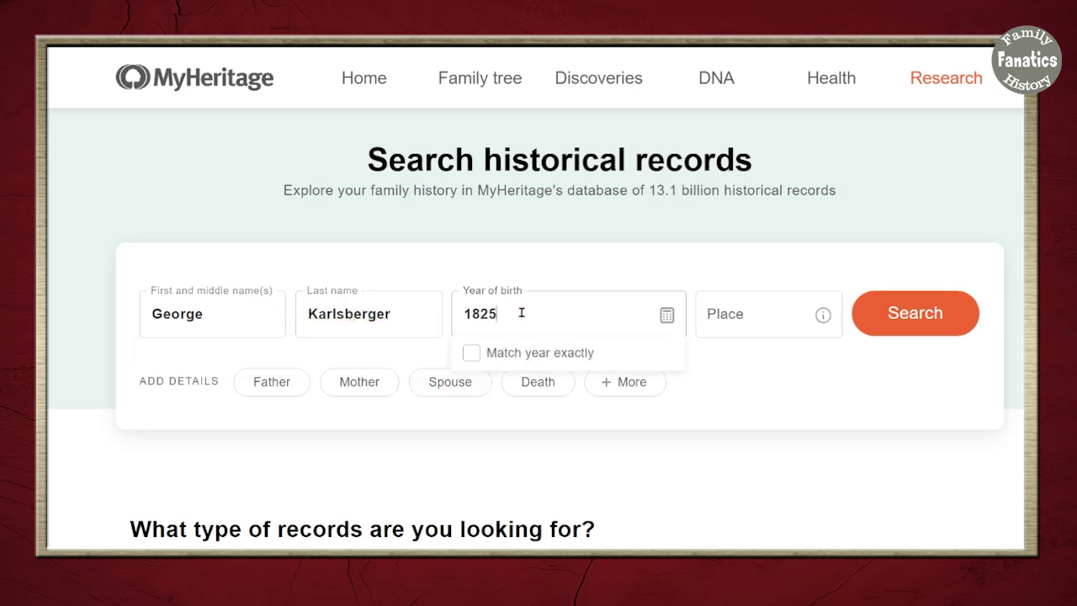
{"action": "key", "text": "Tab"}
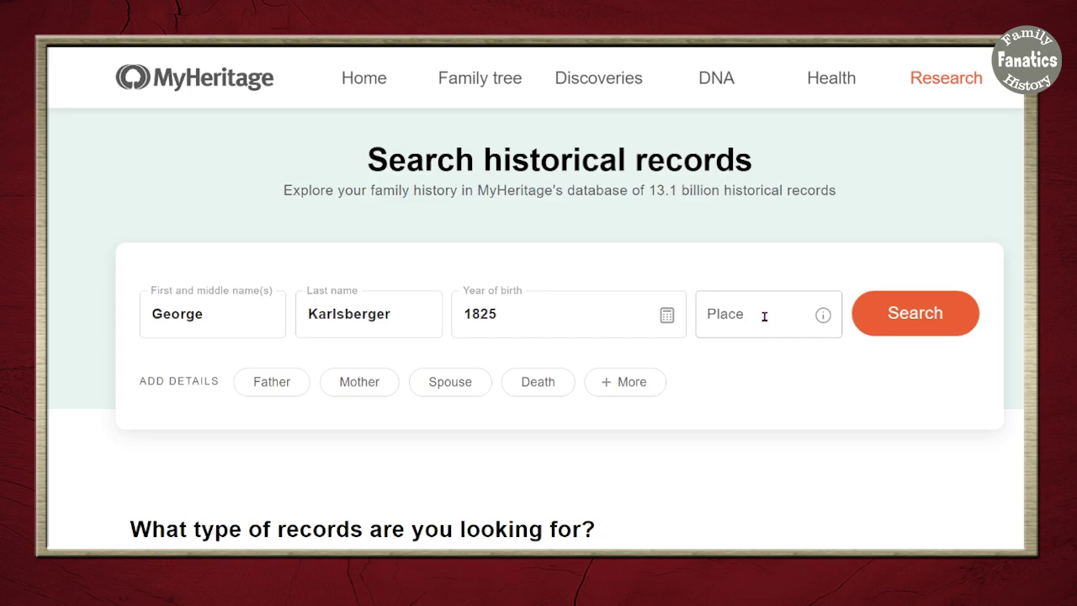
Run the George Karlsberger search and browse the 8,582 results across collections
{"action": "left_click", "coordinate": [945, 314]}
{"action": "scroll", "coordinate": [1015, 459], "scroll_direction": "down", "scroll_amount": 2}
{"action": "scroll", "coordinate": [1015, 463], "scroll_direction": "down", "scroll_amount": 2}
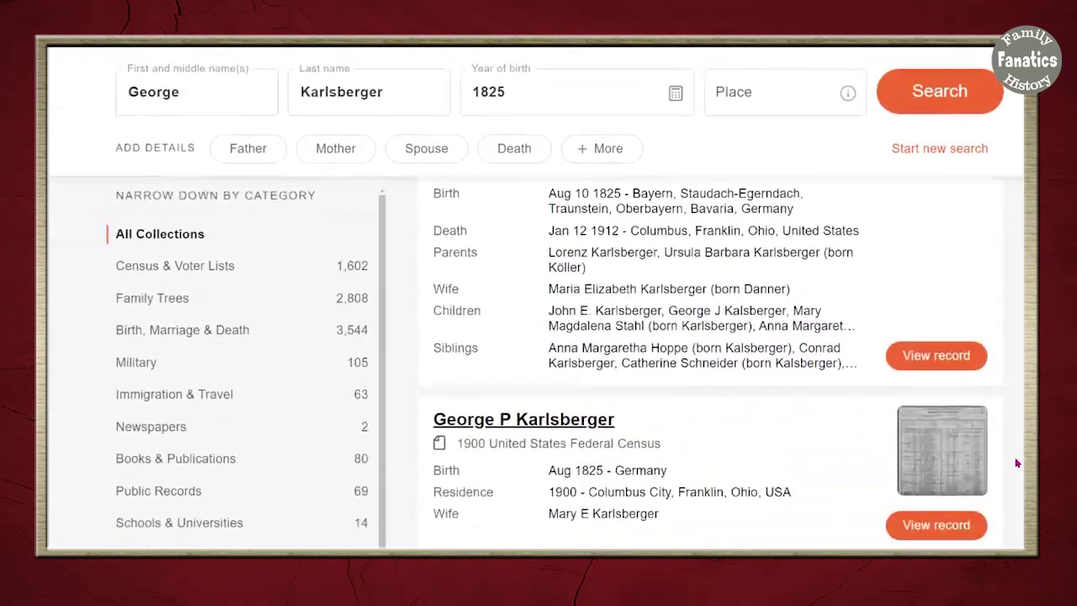
{"action": "scroll", "coordinate": [1015, 463], "scroll_direction": "up", "scroll_amount": 3}
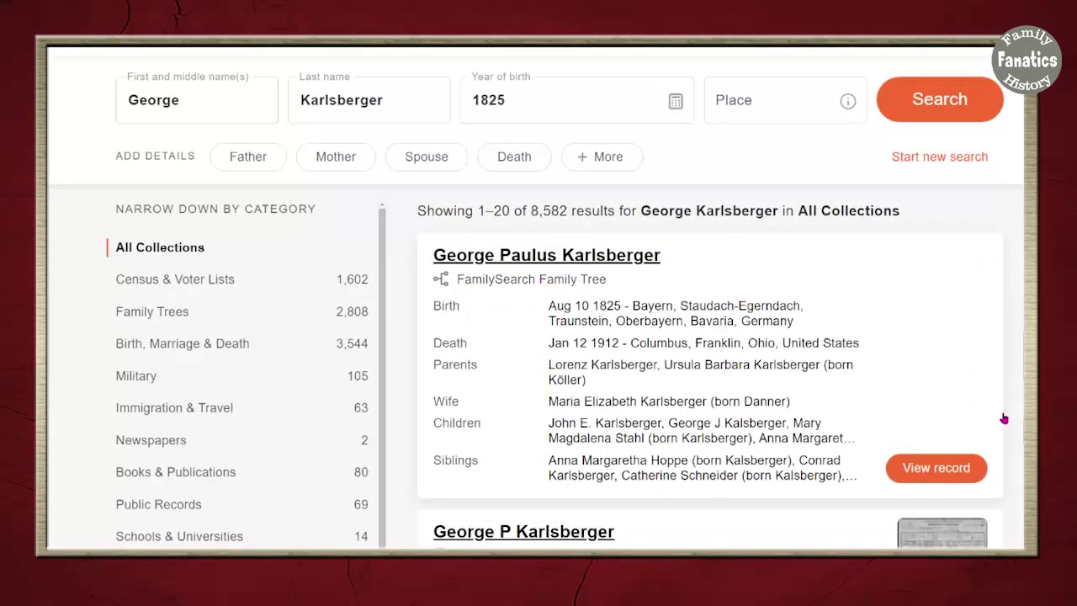
{"action": "scroll", "coordinate": [1002, 413], "scroll_direction": "down", "scroll_amount": 3}
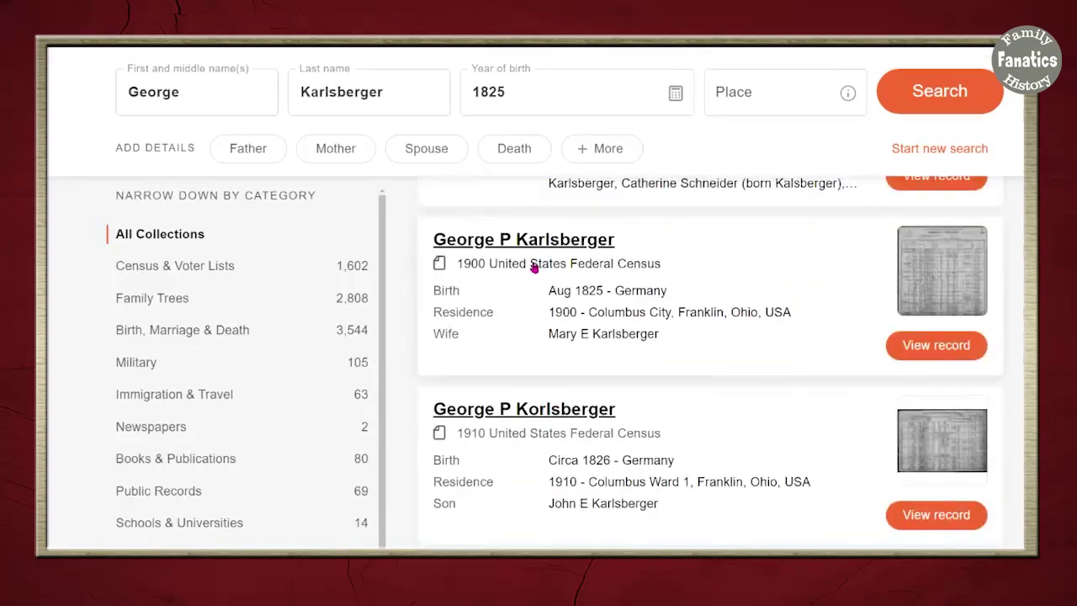
{"action": "scroll", "coordinate": [740, 492], "scroll_direction": "down", "scroll_amount": 1}
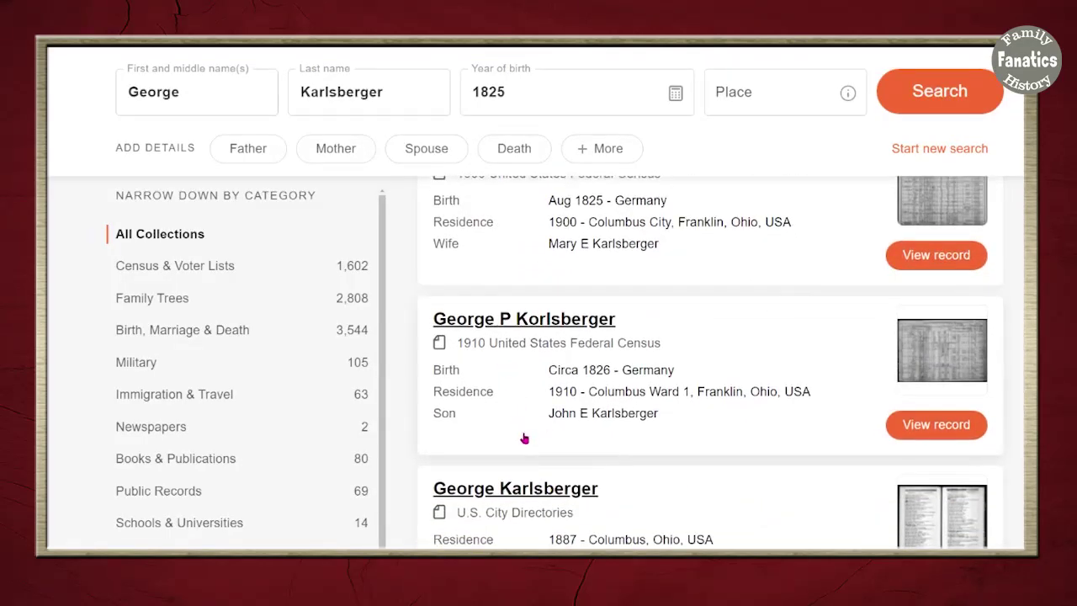
{"action": "scroll", "coordinate": [524, 436], "scroll_direction": "down", "scroll_amount": 4}
{"action": "scroll", "coordinate": [532, 429], "scroll_direction": "down", "scroll_amount": 6}
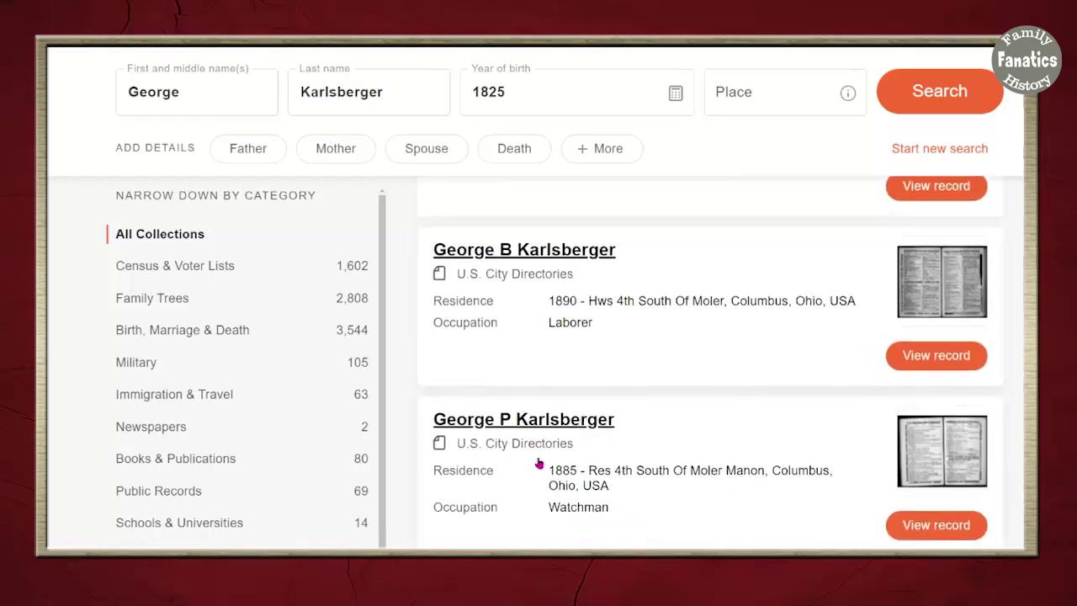
{"action": "scroll", "coordinate": [539, 462], "scroll_direction": "down", "scroll_amount": 9}
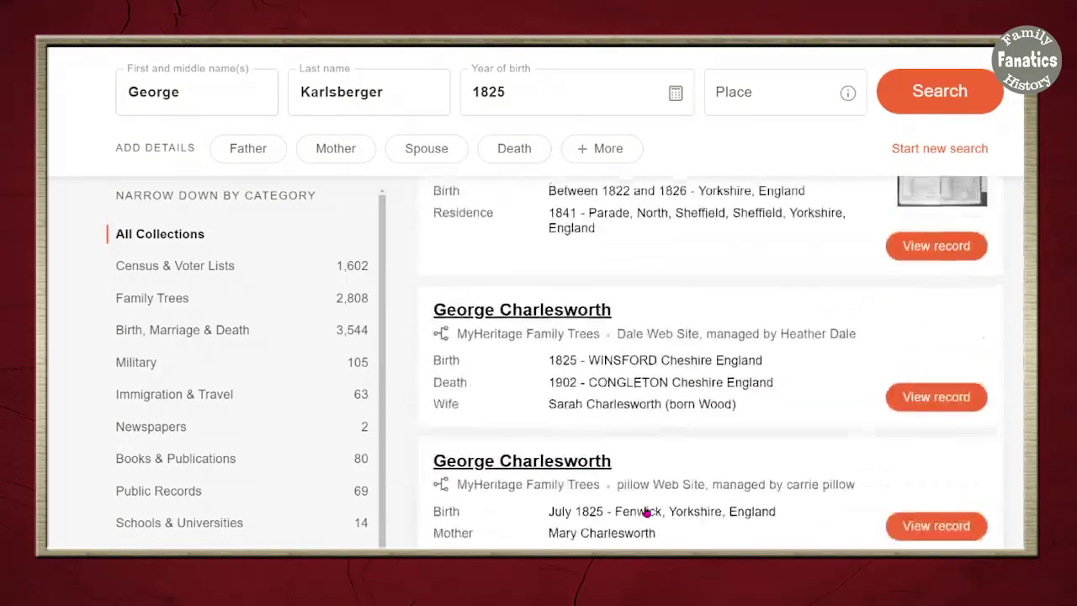
{"action": "scroll", "coordinate": [589, 463], "scroll_direction": "up", "scroll_amount": 3}
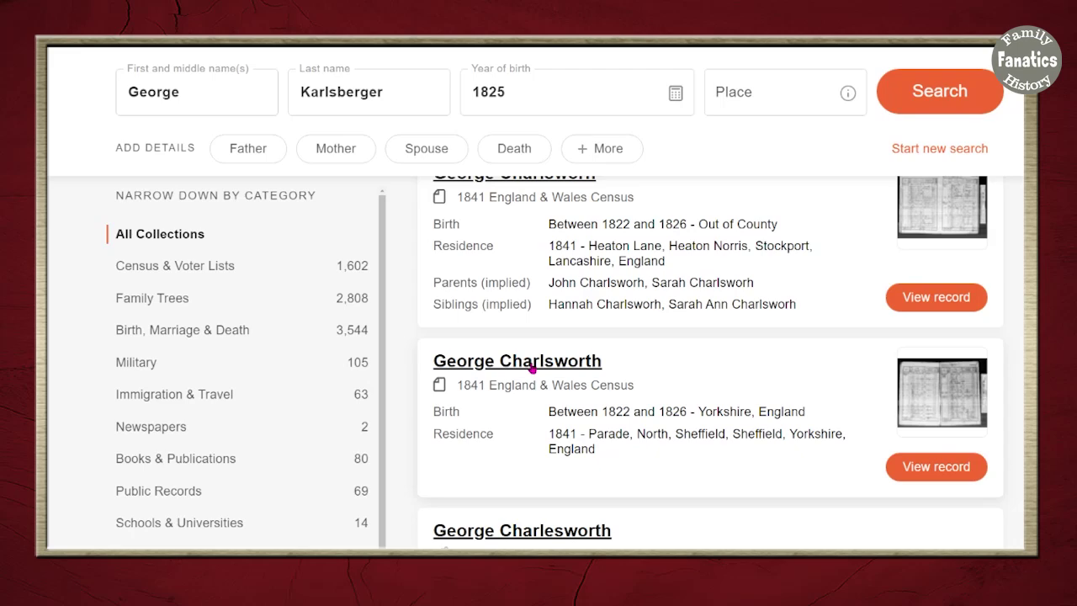
{"action": "scroll", "coordinate": [593, 412], "scroll_direction": "up", "scroll_amount": 1}
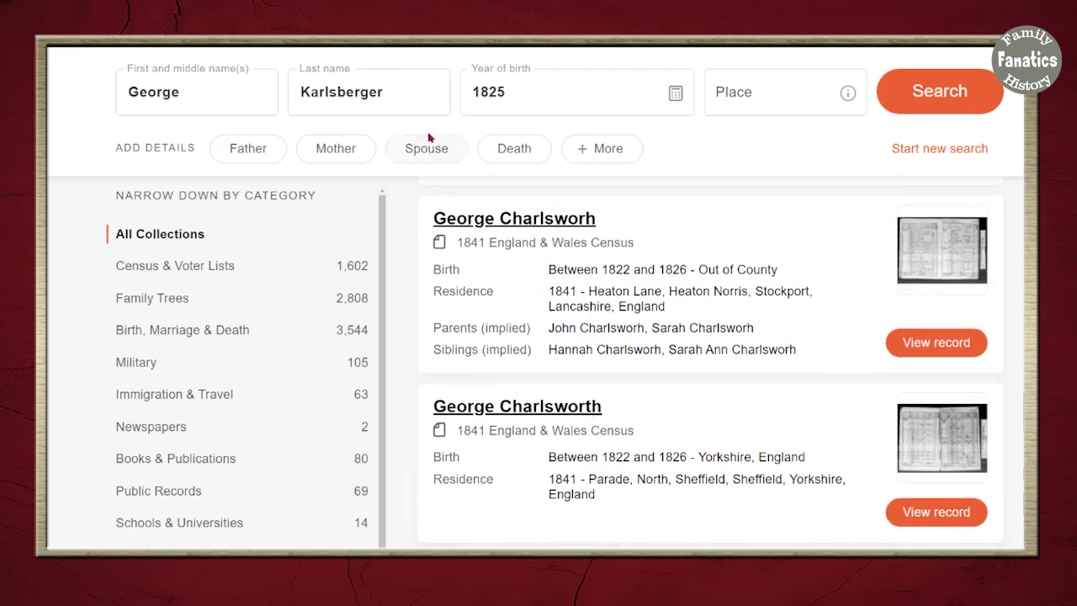
Rerun the search with Karlsberger matched exactly and review the newspaper and death index matches
{"action": "left_click", "coordinate": [357, 106]}
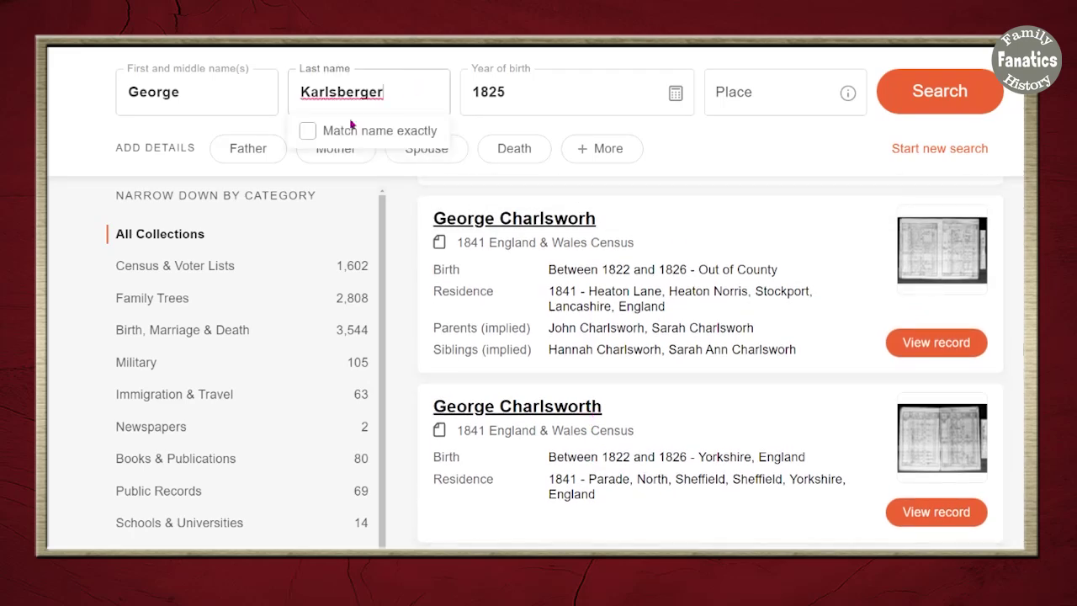
{"action": "left_click", "coordinate": [307, 132]}
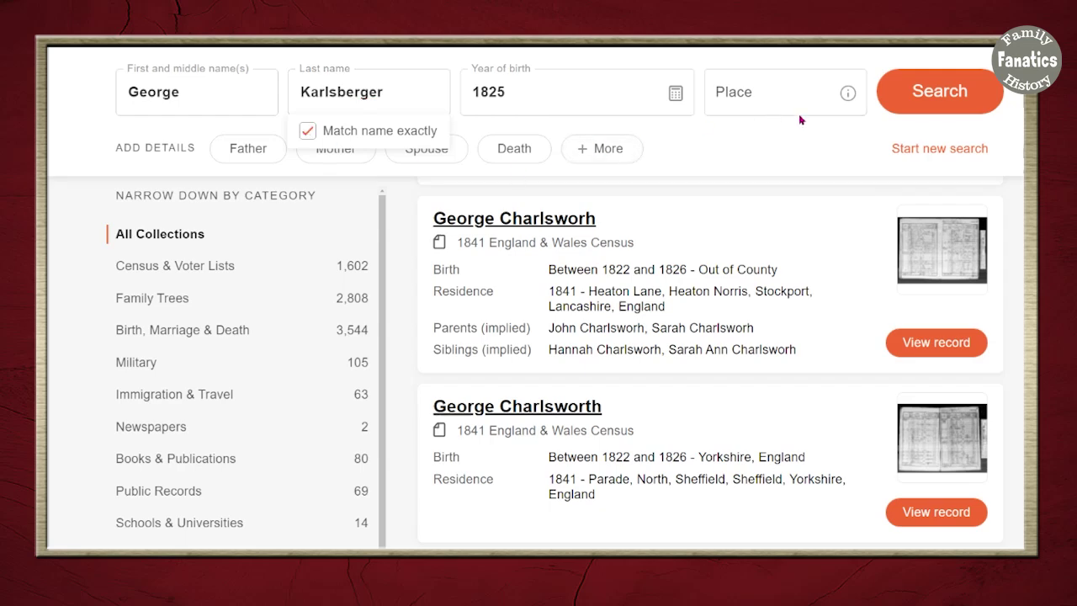
{"action": "left_click", "coordinate": [941, 91]}
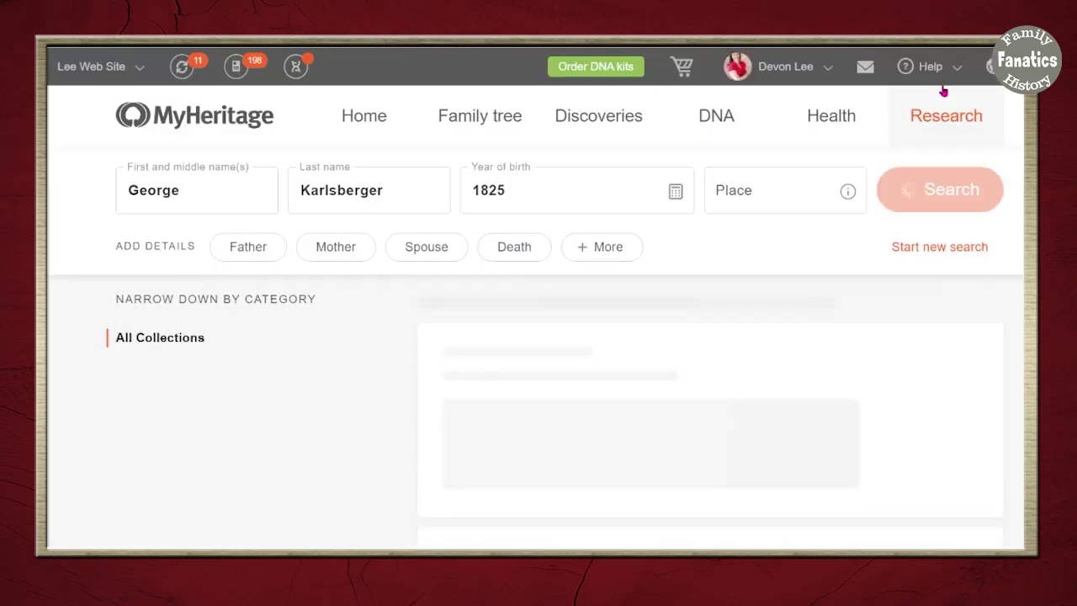
{"action": "scroll", "coordinate": [1021, 482], "scroll_direction": "down", "scroll_amount": 10}
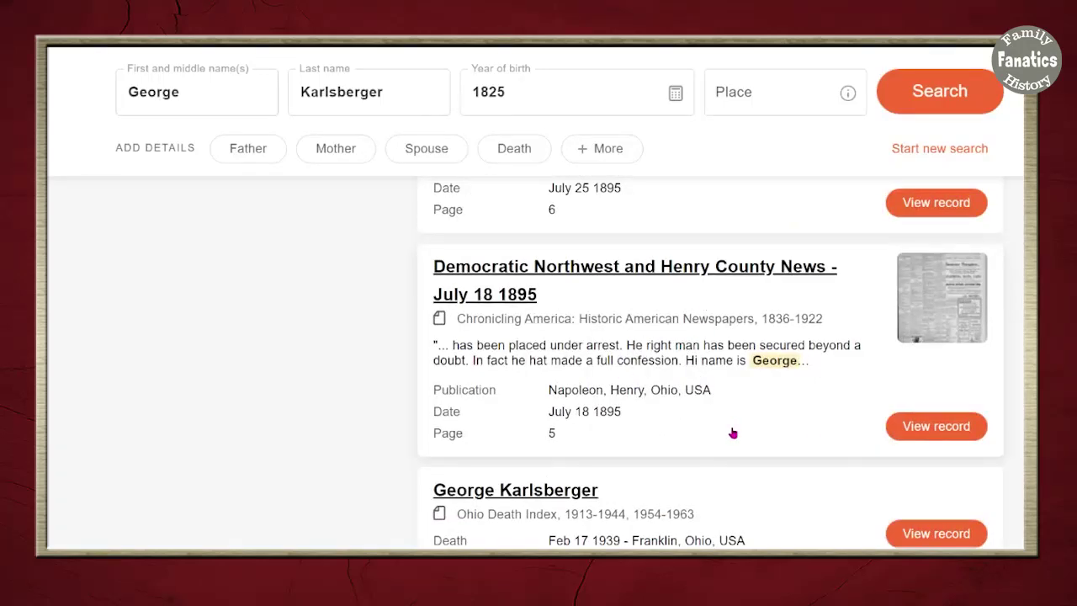
{"action": "scroll", "coordinate": [733, 433], "scroll_direction": "down", "scroll_amount": 3}
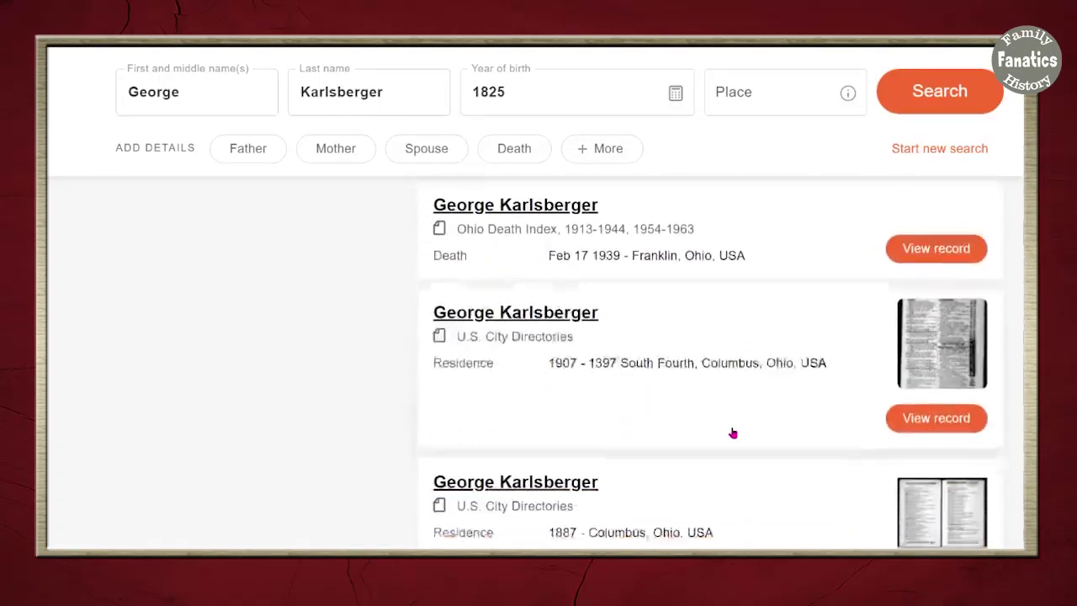
{"action": "scroll", "coordinate": [732, 432], "scroll_direction": "up", "scroll_amount": 3}
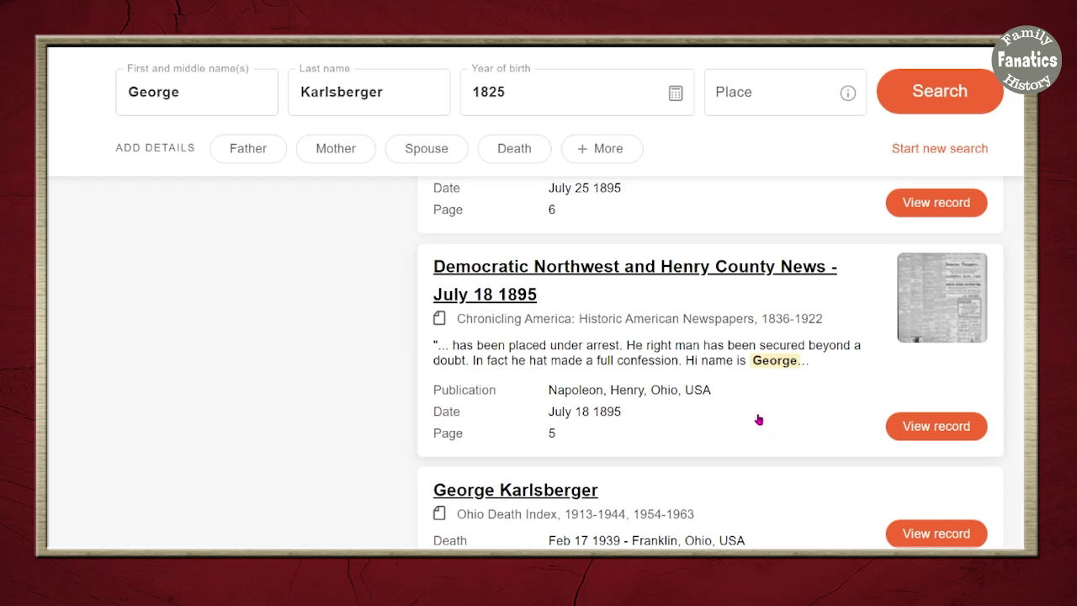
{"action": "left_click", "coordinate": [940, 297]}
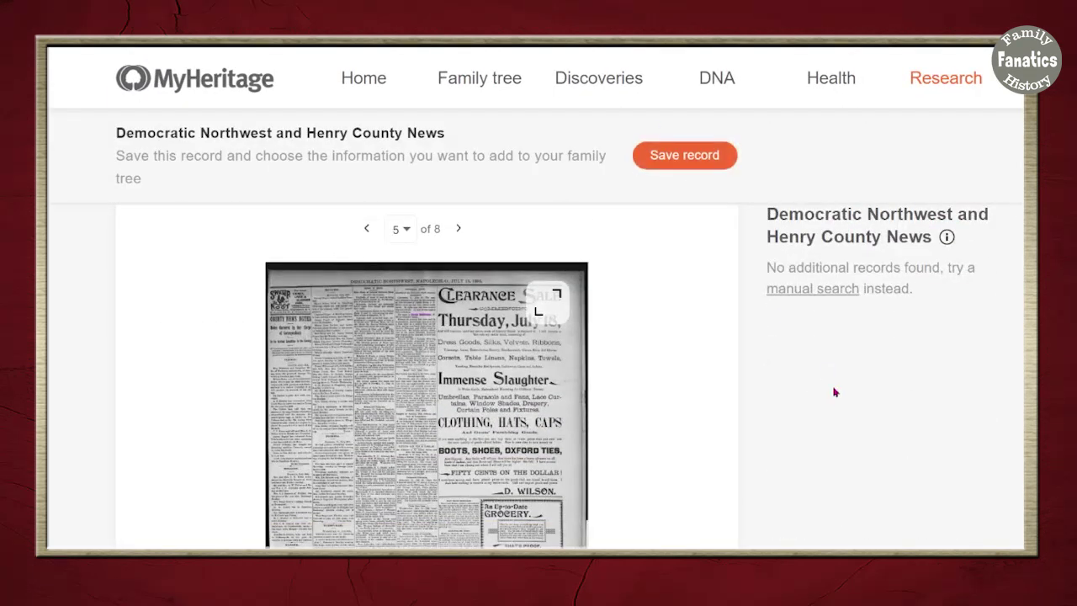
{"action": "scroll", "coordinate": [551, 394], "scroll_direction": "down", "scroll_amount": 5}
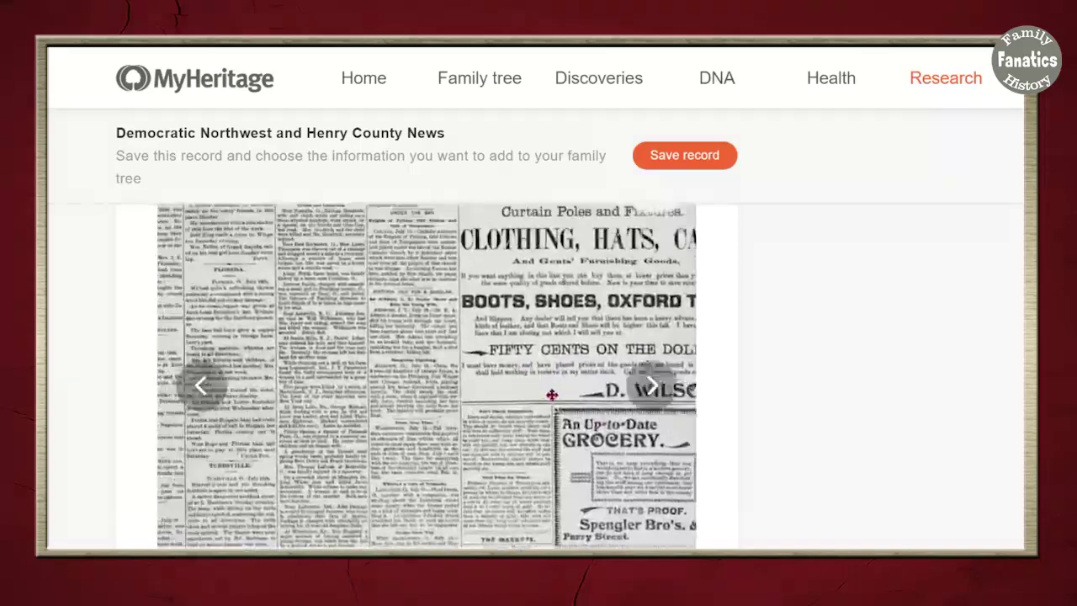
{"action": "left_click_drag", "start_coordinate": [551, 395], "coordinate": [543, 500]}
{"action": "left_click_drag", "start_coordinate": [440, 283], "coordinate": [497, 348]}
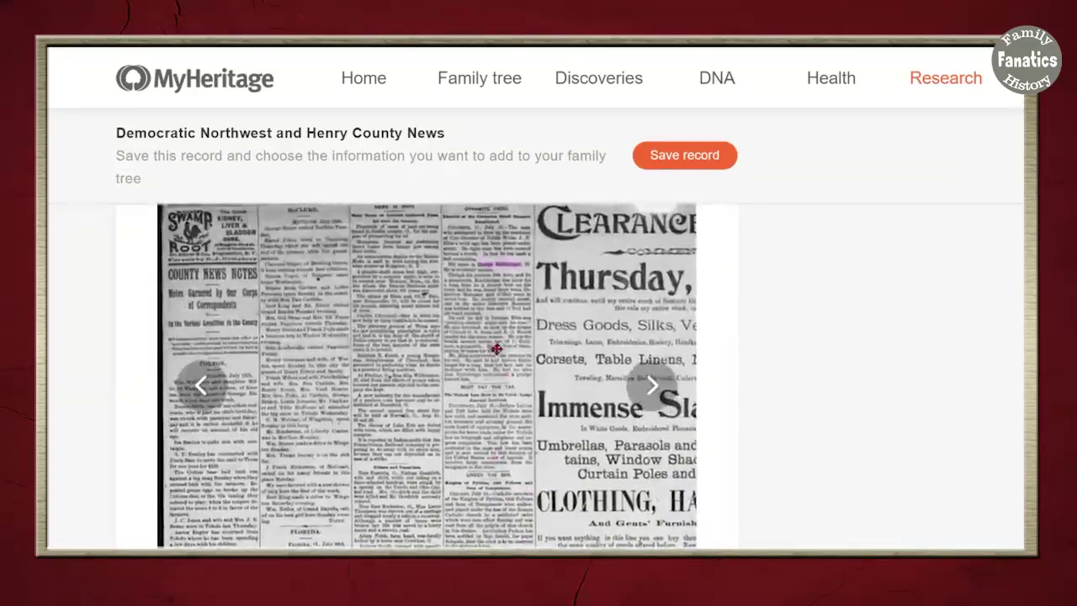
{"action": "scroll", "coordinate": [497, 348], "scroll_direction": "down", "scroll_amount": 10}
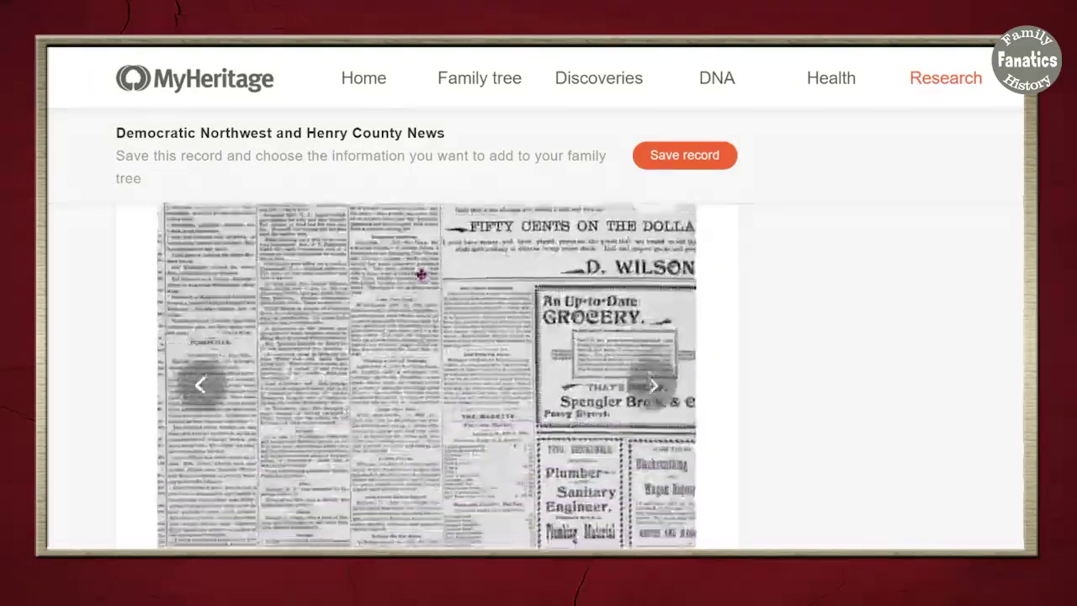
{"action": "scroll", "coordinate": [420, 274], "scroll_direction": "down", "scroll_amount": 4}
{"action": "scroll", "coordinate": [420, 274], "scroll_direction": "up", "scroll_amount": 4}
{"action": "left_click_drag", "start_coordinate": [421, 274], "coordinate": [489, 392]}
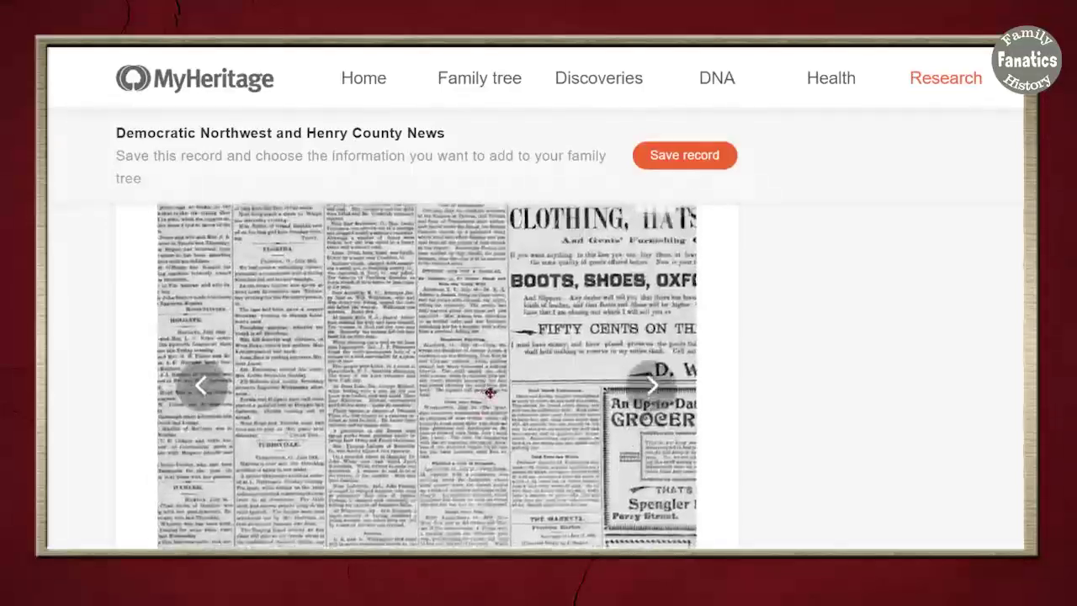
{"action": "scroll", "coordinate": [488, 392], "scroll_direction": "up", "scroll_amount": 5}
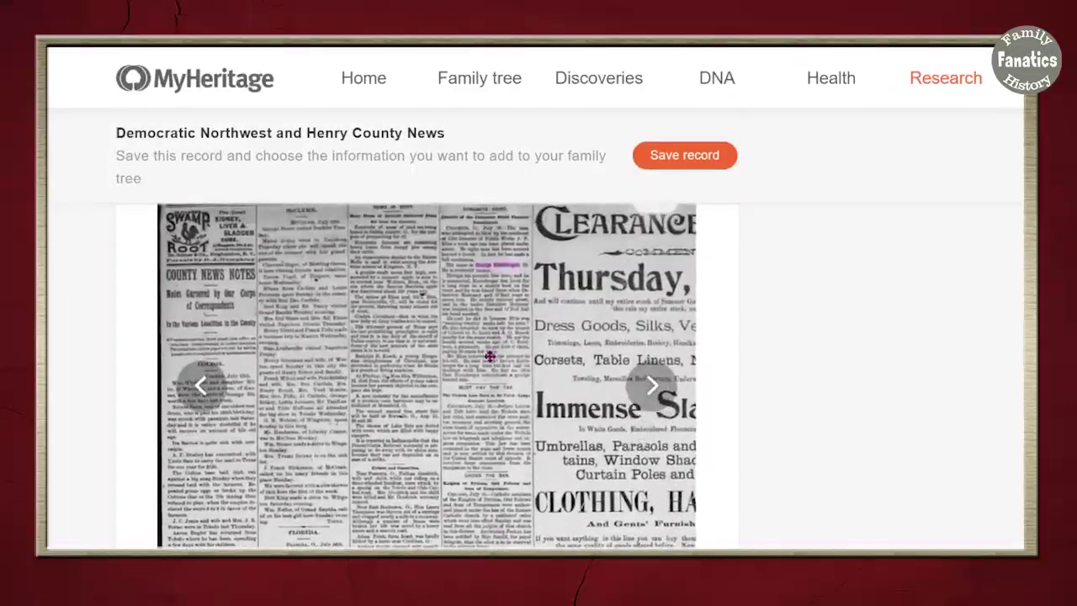
{"action": "scroll", "coordinate": [580, 294], "scroll_direction": "up", "scroll_amount": 1}
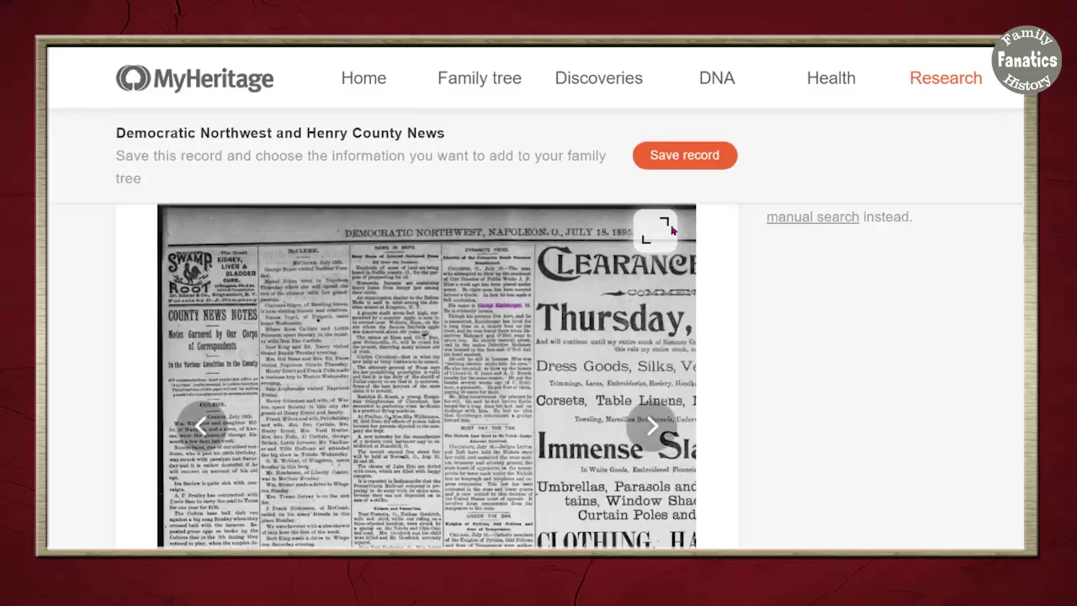
View the July 18 1895 page full-screen and bring the George Karlsberger line into view
{"action": "left_click", "coordinate": [664, 228]}
{"action": "scroll", "coordinate": [663, 482], "scroll_direction": "up", "scroll_amount": 5}
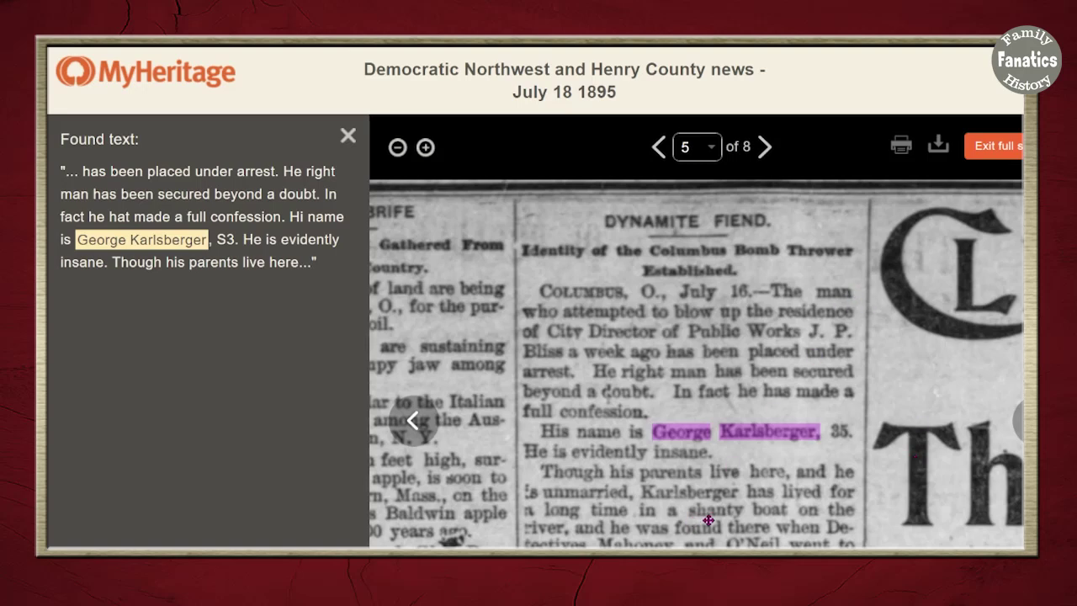
{"action": "left_click", "coordinate": [347, 134]}
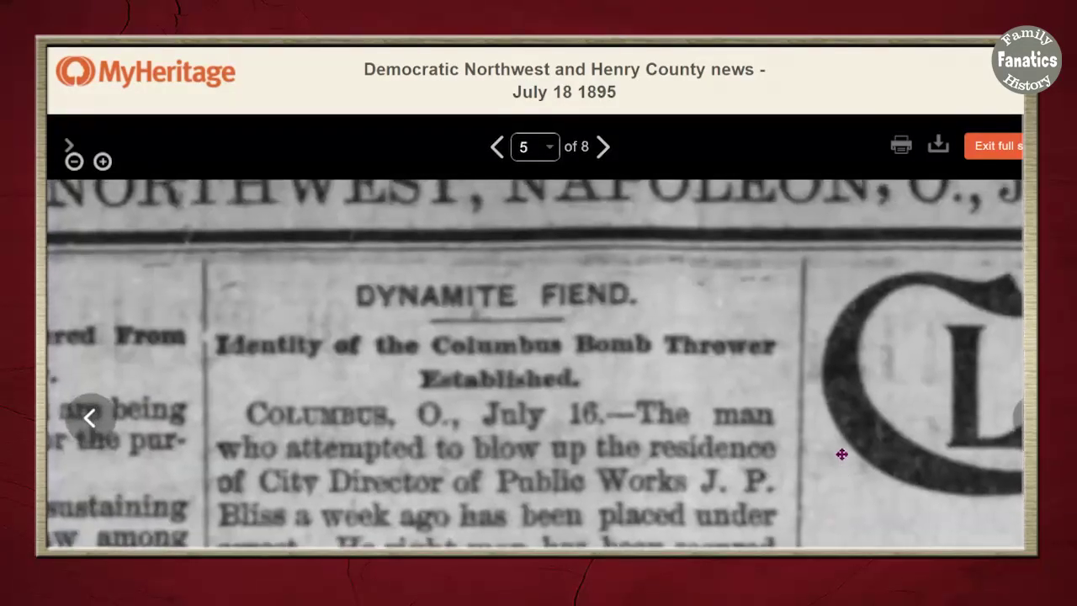
{"action": "left_click_drag", "start_coordinate": [842, 455], "coordinate": [841, 370]}
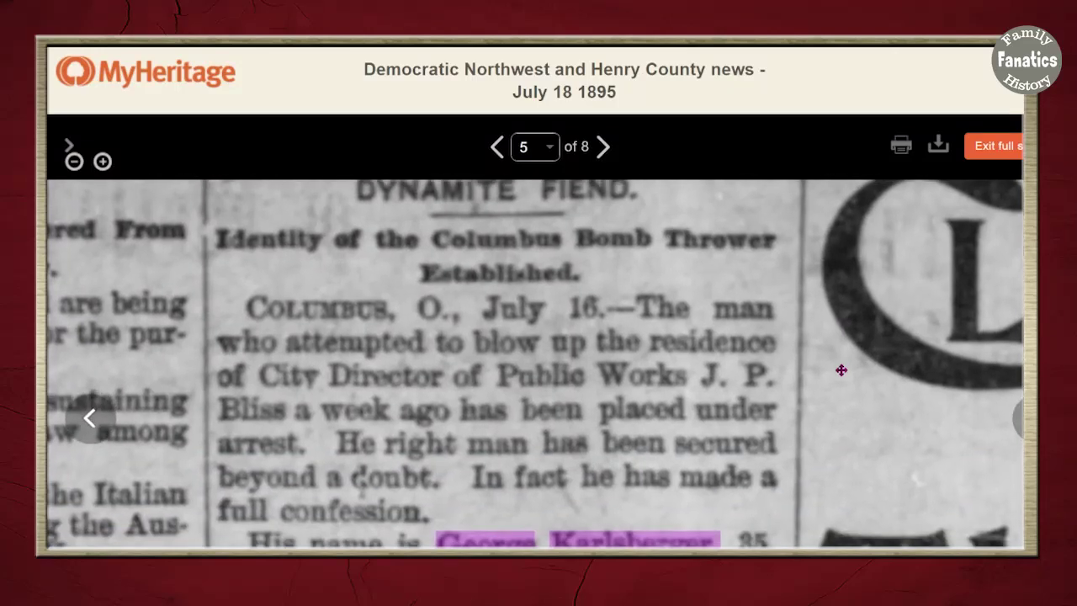
{"action": "left_click_drag", "start_coordinate": [853, 456], "coordinate": [867, 378]}
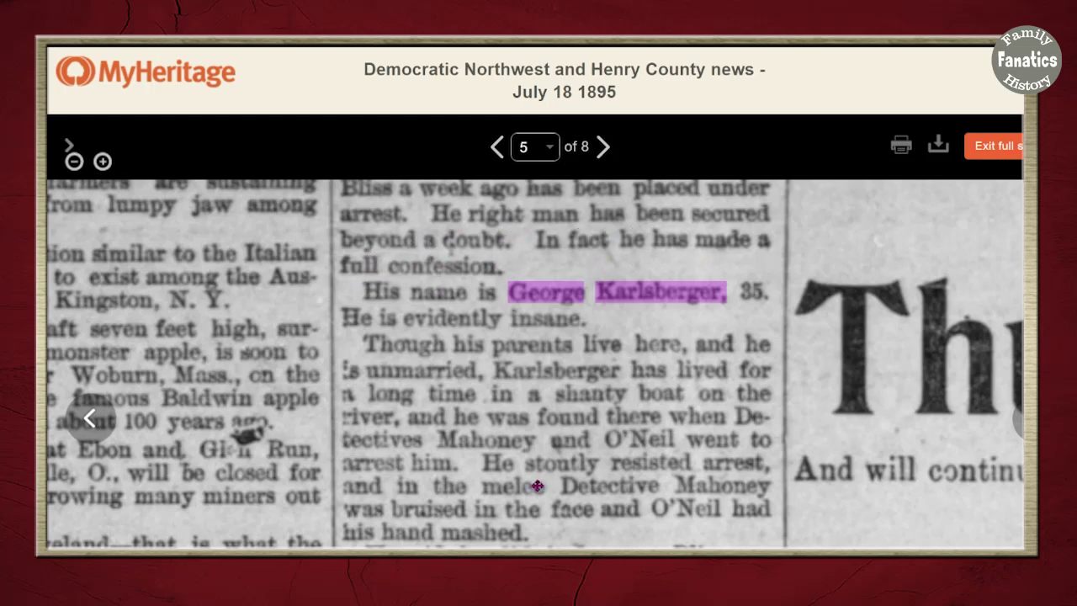
{"action": "scroll", "coordinate": [538, 484], "scroll_direction": "down", "scroll_amount": 1}
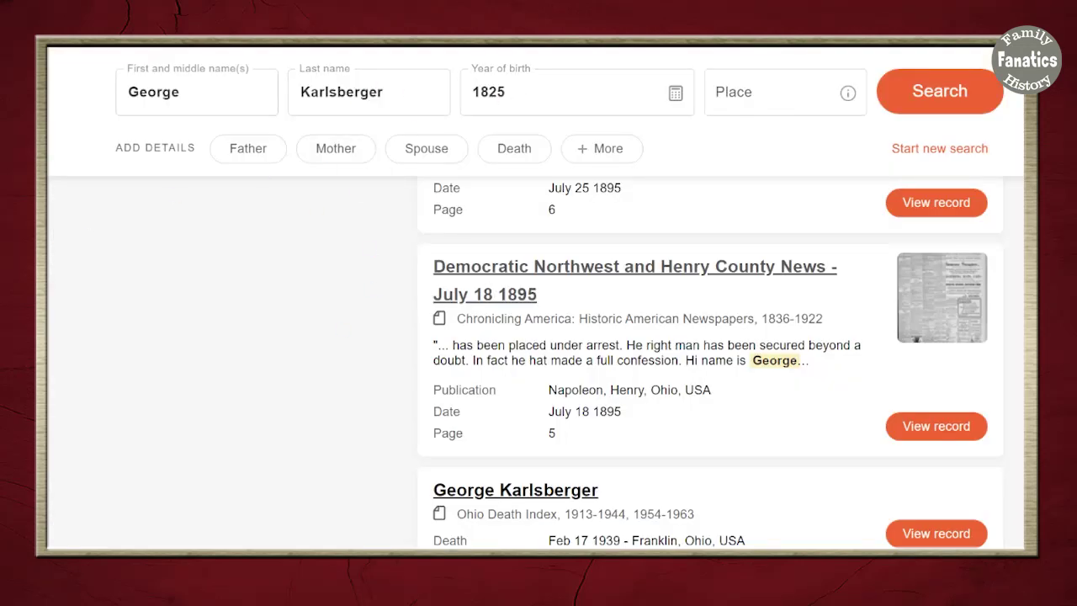
In Calculator, compute 1895 − 1825 and 1895 − 35 = 1,860, then close it
{"action": "type", "text": "1895 - "}
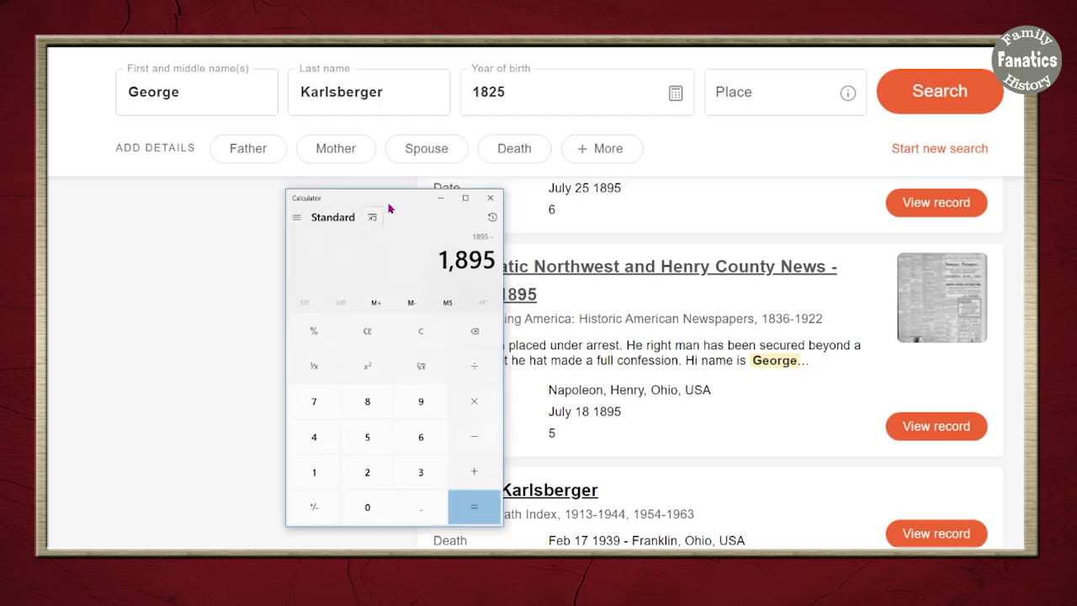
{"action": "type", "text": "1825"}
{"action": "key", "text": "Return"}
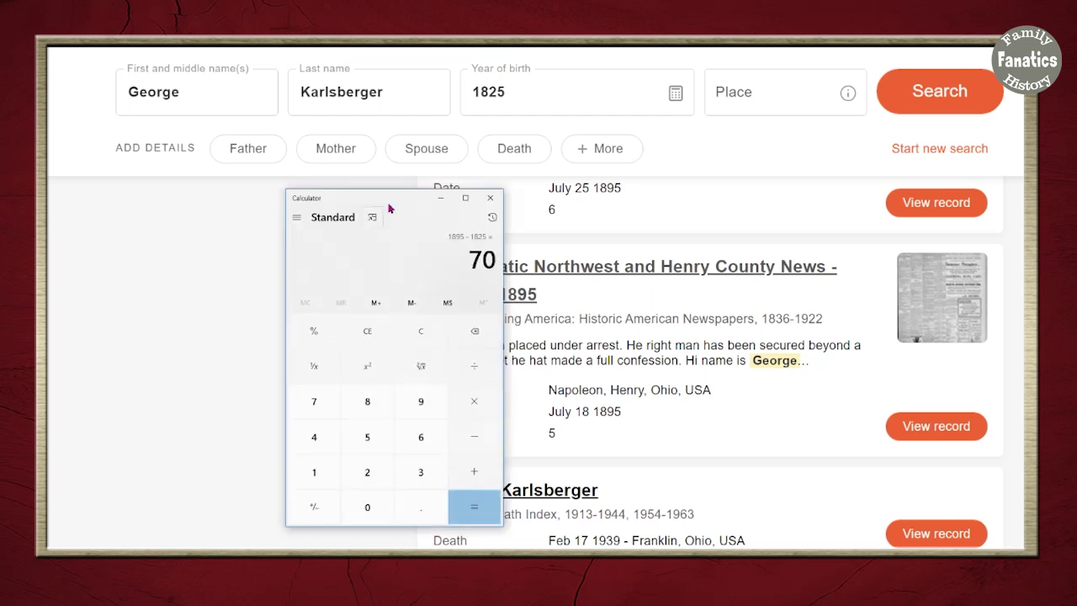
{"action": "type", "text": "1895-35"}
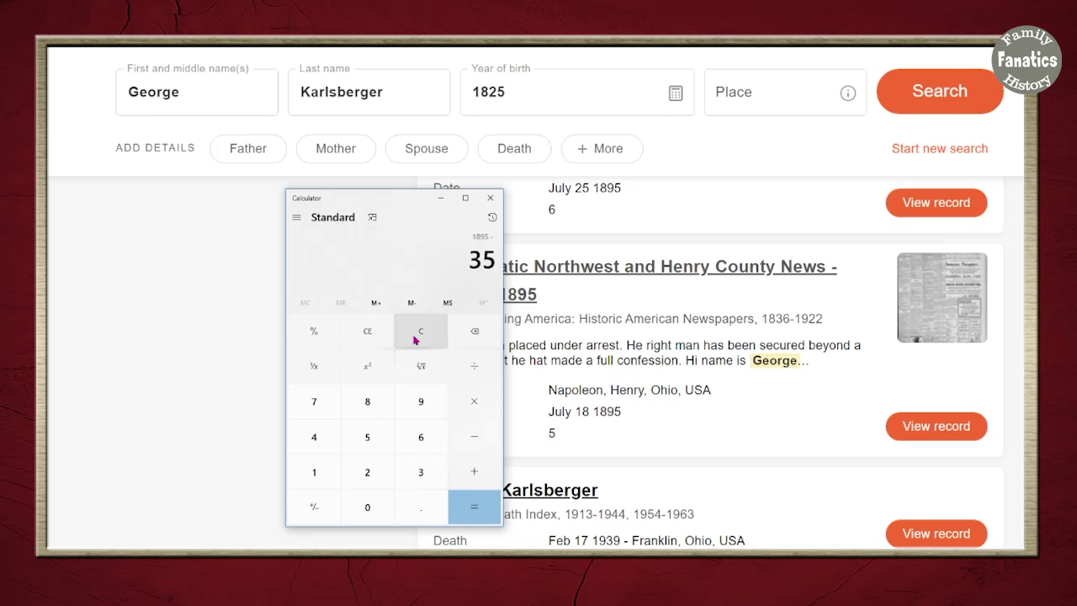
{"action": "left_click", "coordinate": [477, 508]}
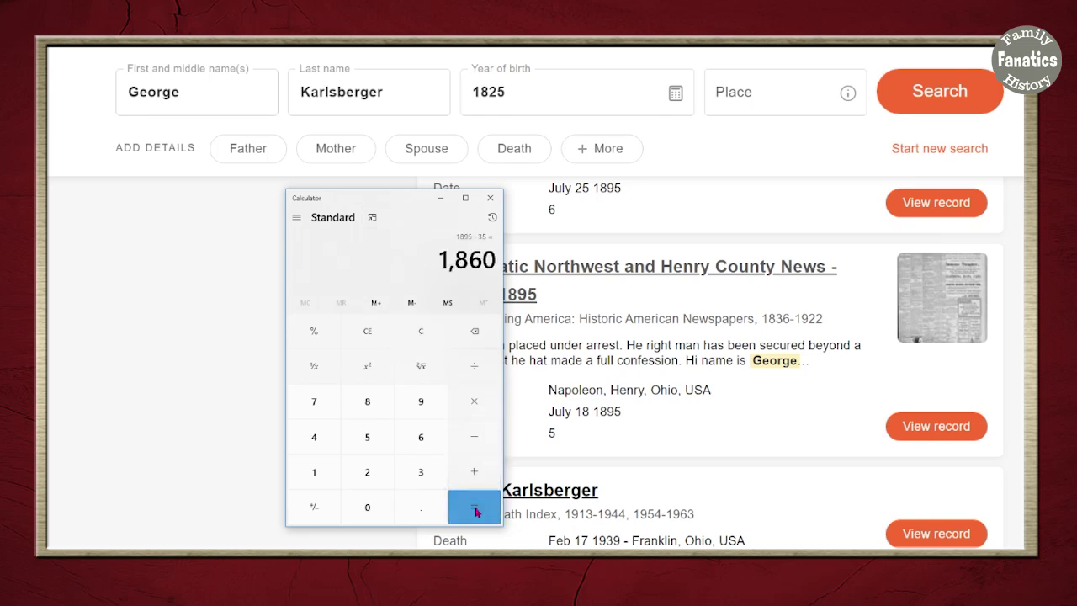
{"action": "left_click", "coordinate": [496, 201]}
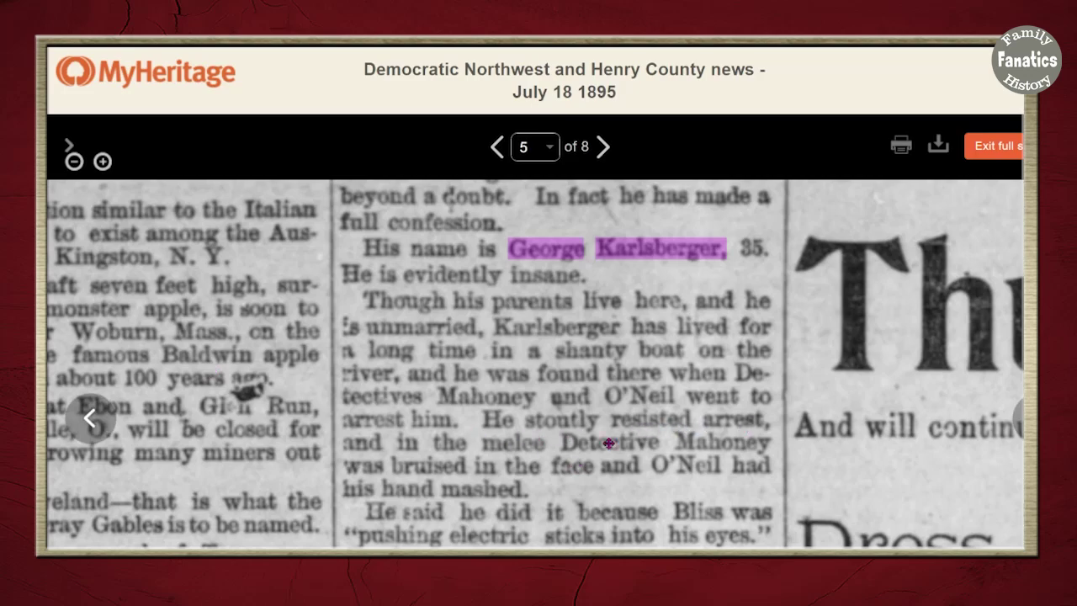
Scroll through the article text, then back to the top of the 12 results
{"action": "scroll", "coordinate": [523, 508], "scroll_direction": "down", "scroll_amount": 1}
{"action": "scroll", "coordinate": [523, 508], "scroll_direction": "down", "scroll_amount": 4}
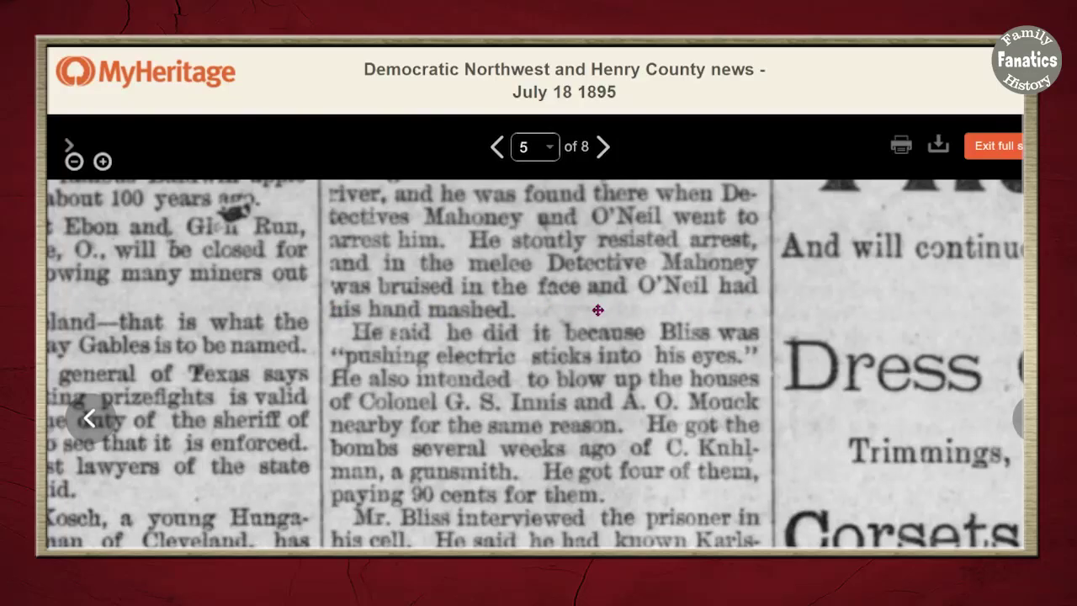
{"action": "scroll", "coordinate": [513, 518], "scroll_direction": "down", "scroll_amount": 2}
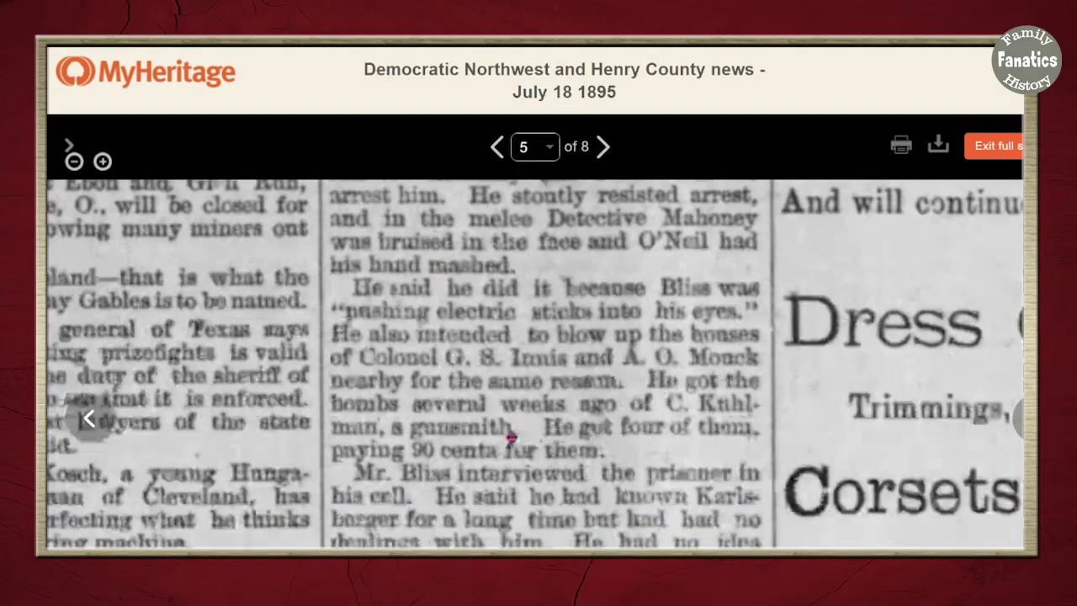
{"action": "scroll", "coordinate": [512, 433], "scroll_direction": "up", "scroll_amount": 5}
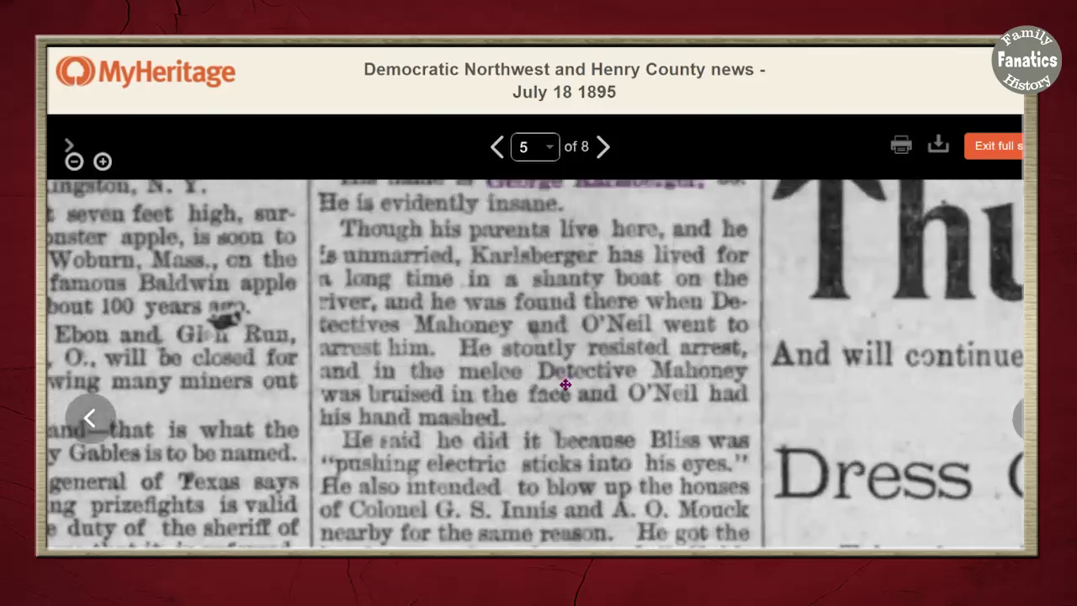
{"action": "scroll", "coordinate": [589, 313], "scroll_direction": "up", "scroll_amount": 1}
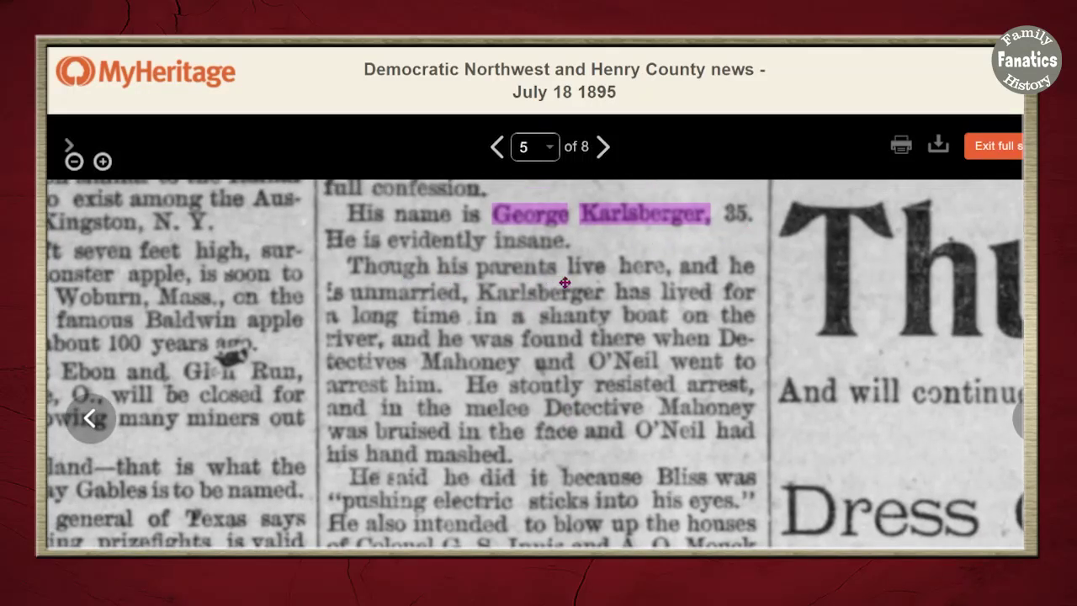
{"action": "scroll", "coordinate": [645, 490], "scroll_direction": "up", "scroll_amount": 4}
{"action": "scroll", "coordinate": [646, 490], "scroll_direction": "up", "scroll_amount": 2}
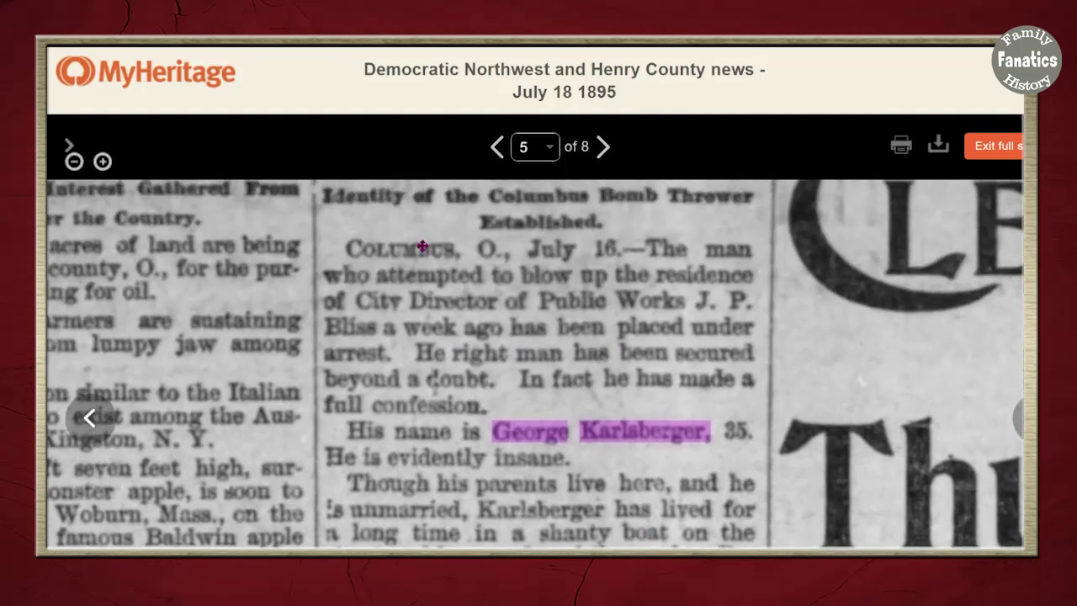
{"action": "scroll", "coordinate": [556, 538], "scroll_direction": "down", "scroll_amount": 1}
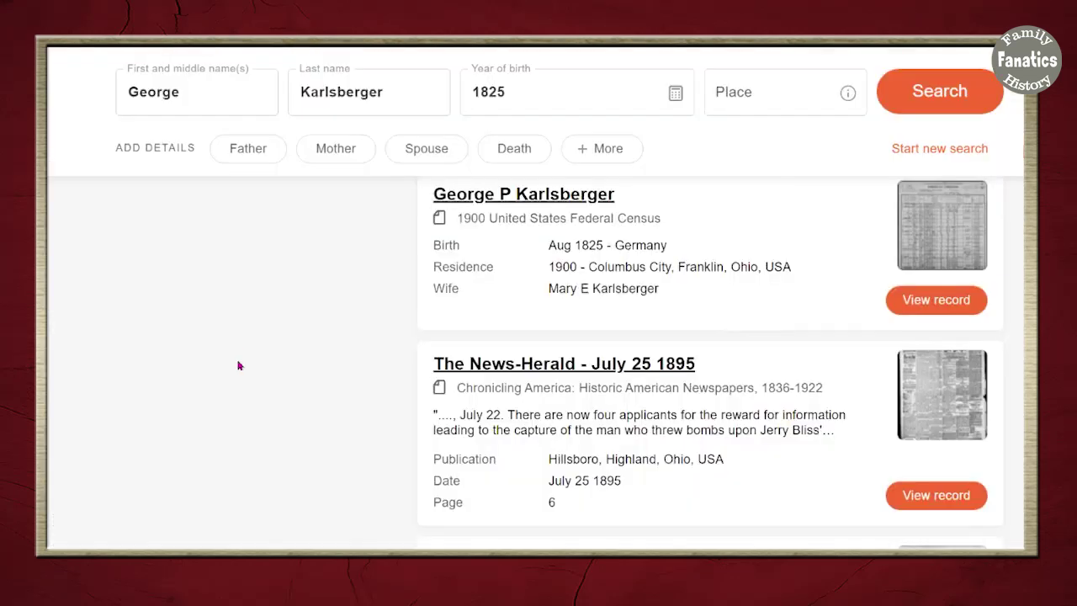
{"action": "scroll", "coordinate": [241, 298], "scroll_direction": "up", "scroll_amount": 8}
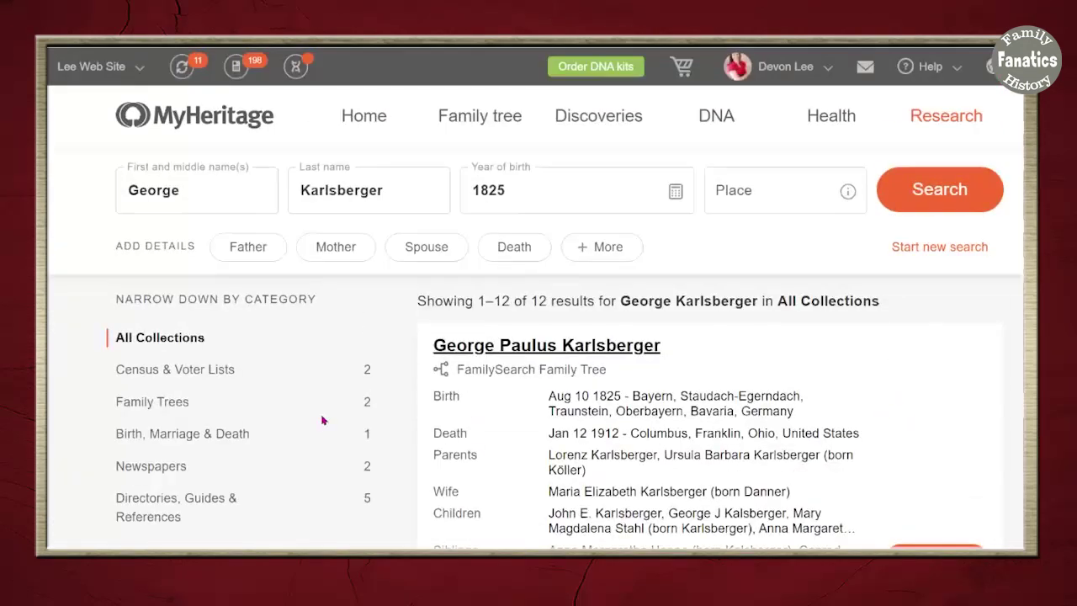
{"action": "mouse_move", "coordinate": [943, 122]}
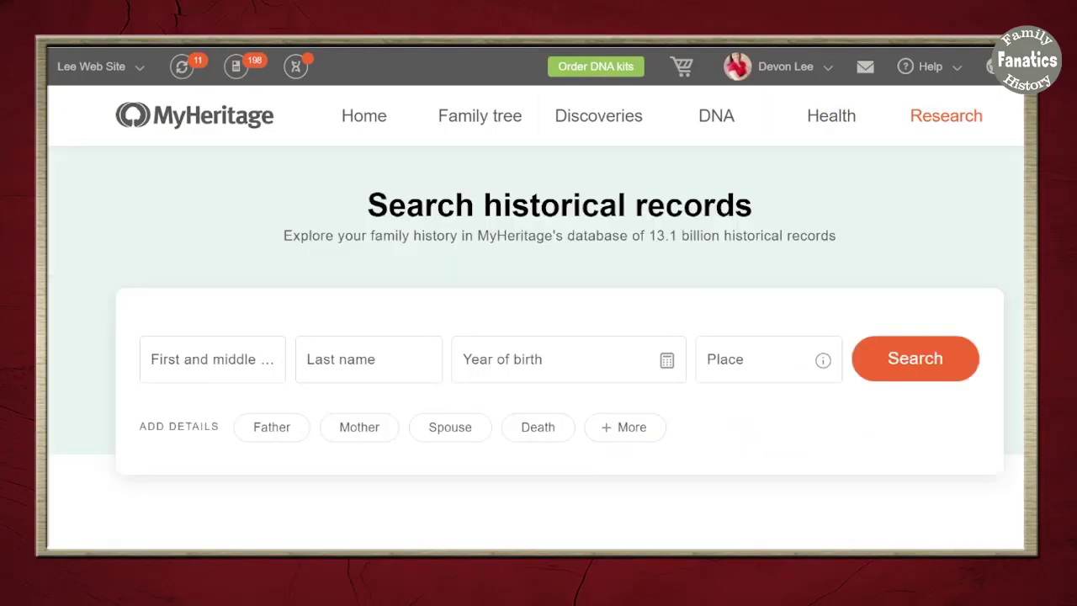
{"action": "left_click", "coordinate": [239, 363]}
{"action": "type", "text": "George"}
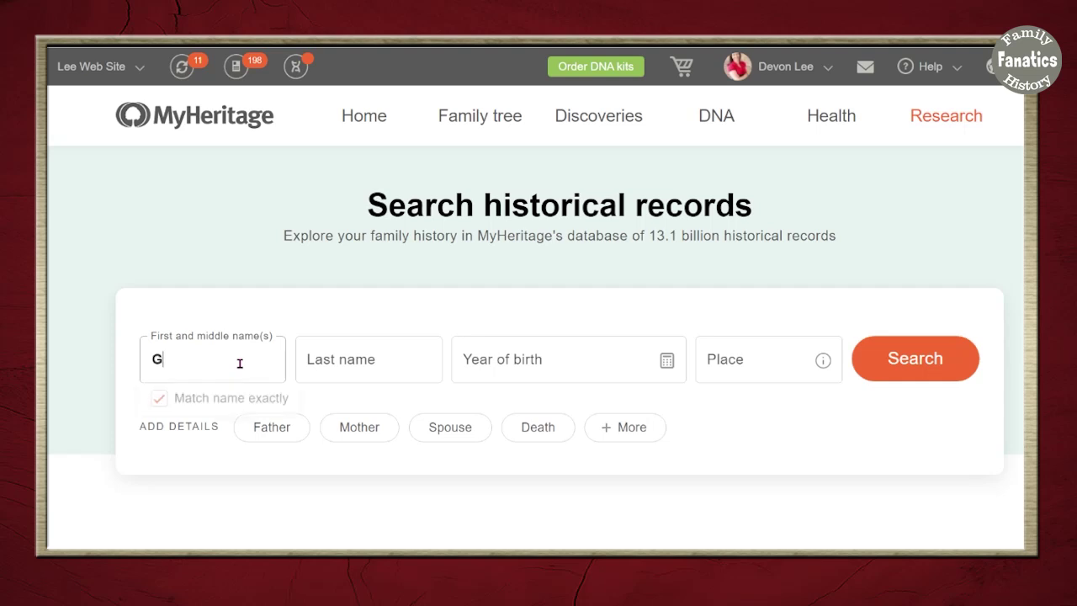
{"action": "key", "text": "Tab"}
{"action": "type", "text": "Karls"}
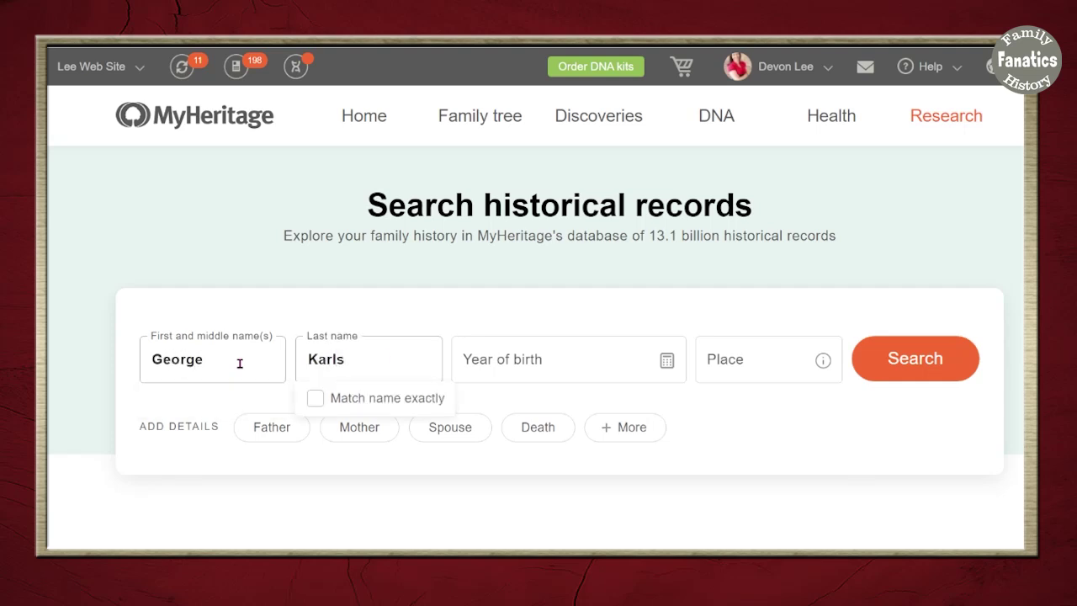
{"action": "type", "text": "berger"}
{"action": "left_click", "coordinate": [315, 398]}
{"action": "left_click", "coordinate": [511, 360]}
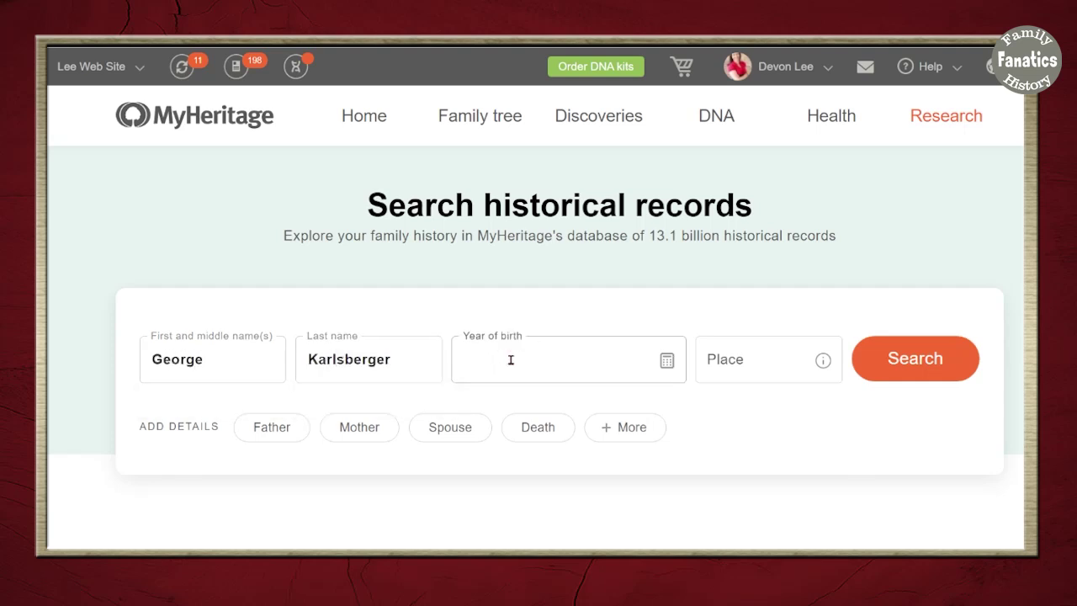
{"action": "type", "text": "1860"}
{"action": "key", "text": "Tab"}
{"action": "type", "text": "o"}
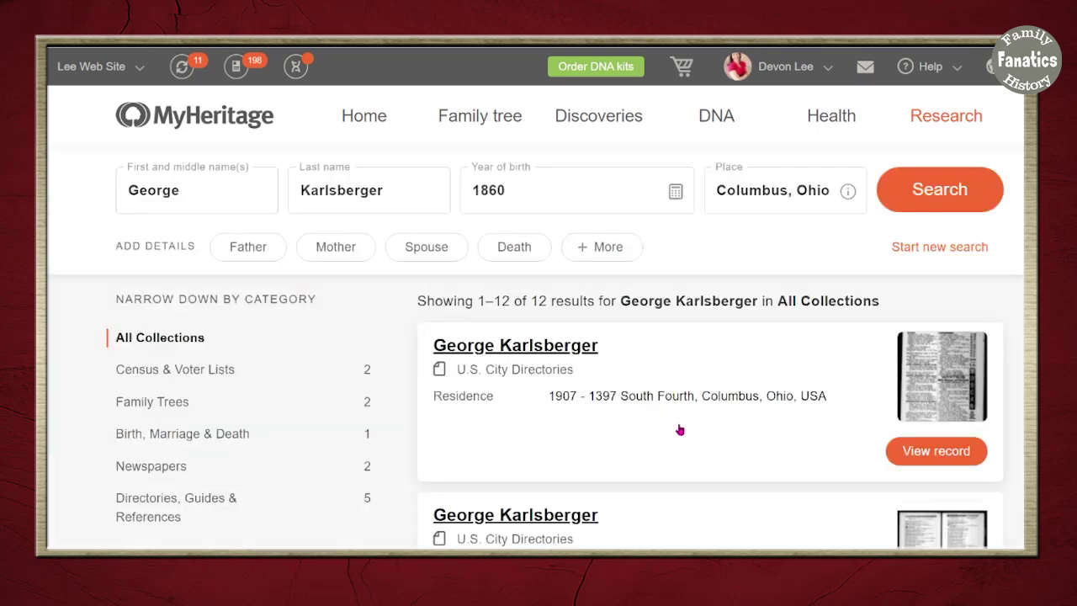
{"action": "scroll", "coordinate": [705, 475], "scroll_direction": "down", "scroll_amount": 2}
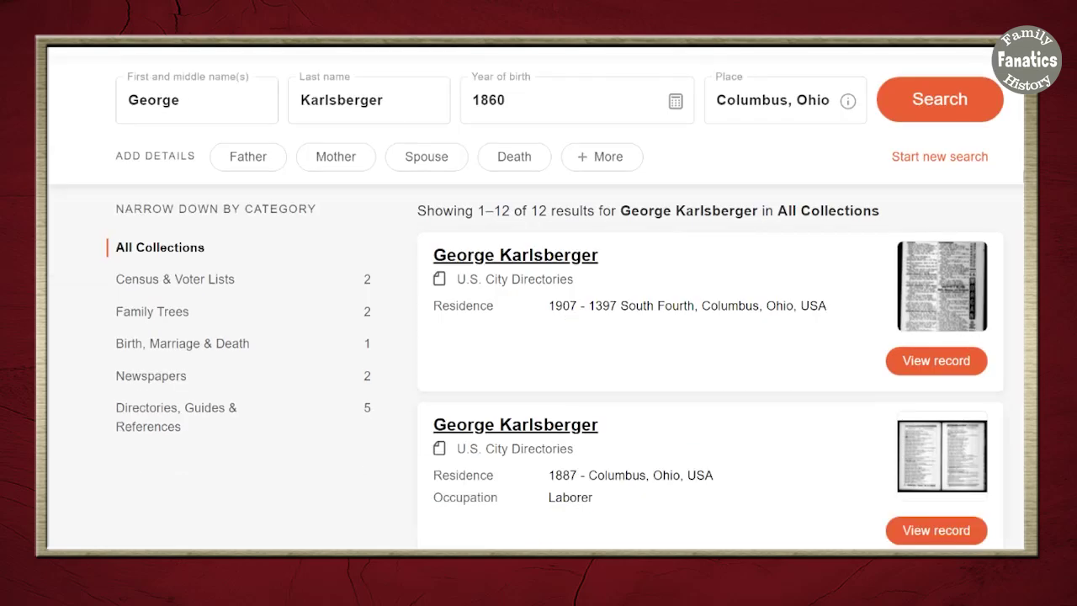
{"action": "scroll", "coordinate": [586, 476], "scroll_direction": "down", "scroll_amount": 1}
{"action": "scroll", "coordinate": [710, 362], "scroll_direction": "down", "scroll_amount": 3}
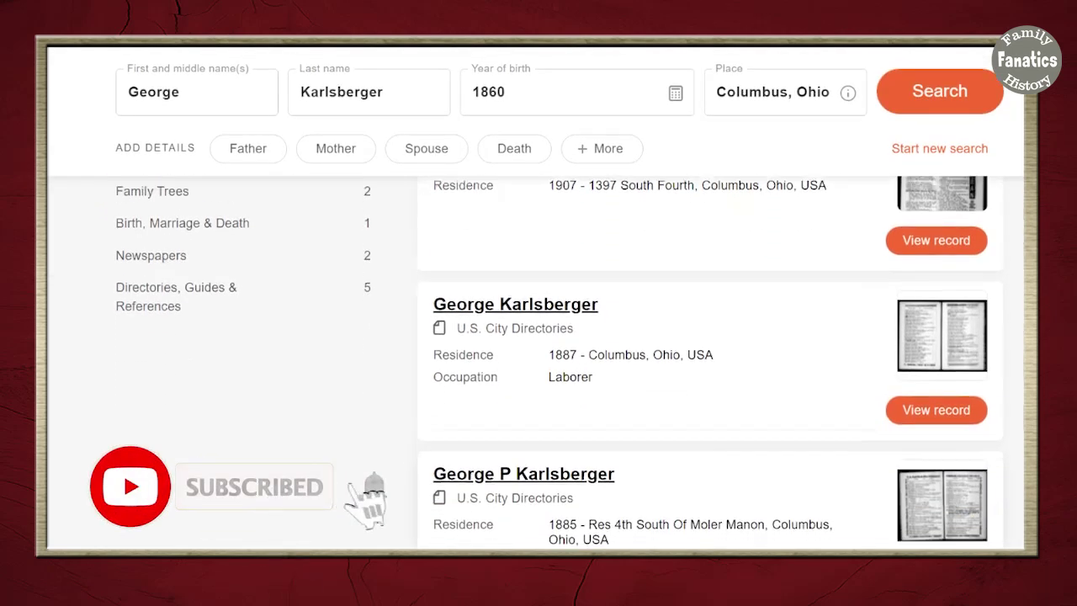
{"action": "scroll", "coordinate": [503, 341], "scroll_direction": "down", "scroll_amount": 5}
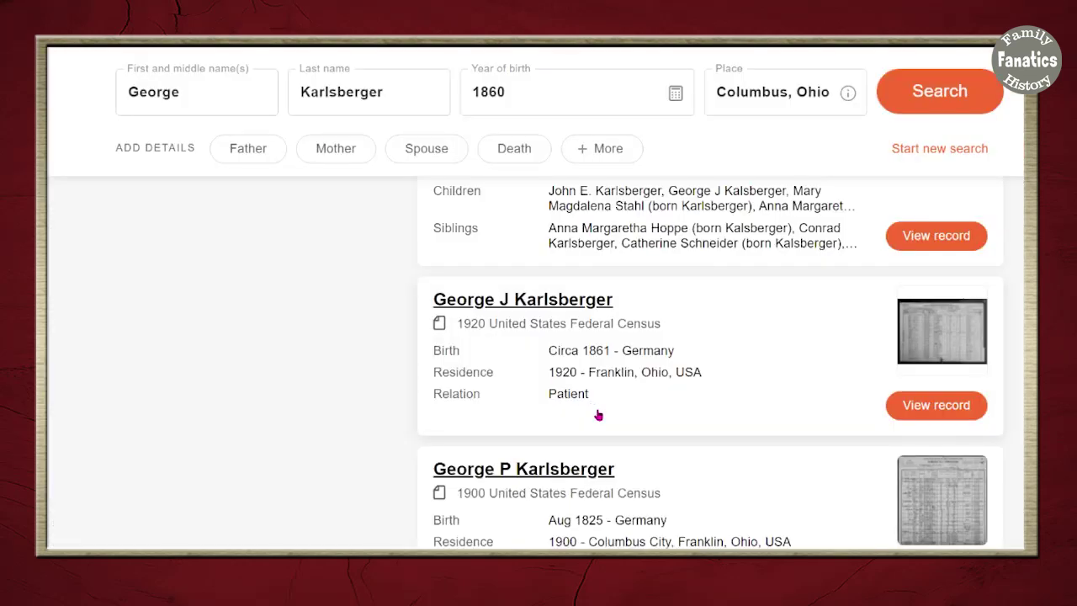
{"action": "scroll", "coordinate": [702, 527], "scroll_direction": "down", "scroll_amount": 6}
{"action": "scroll", "coordinate": [702, 528], "scroll_direction": "up", "scroll_amount": 1}
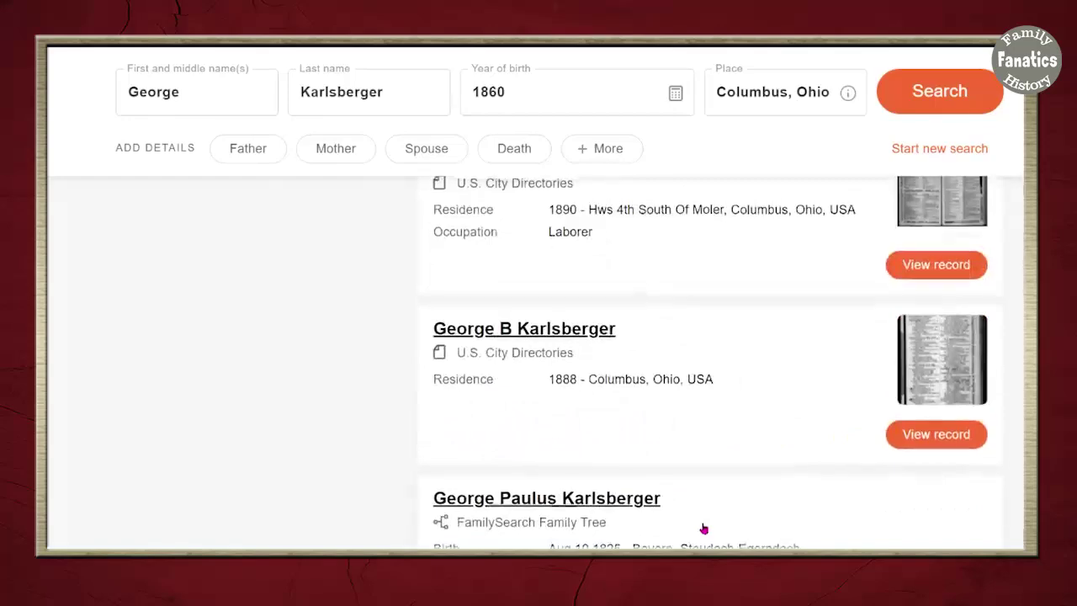
{"action": "scroll", "coordinate": [703, 528], "scroll_direction": "up", "scroll_amount": 5}
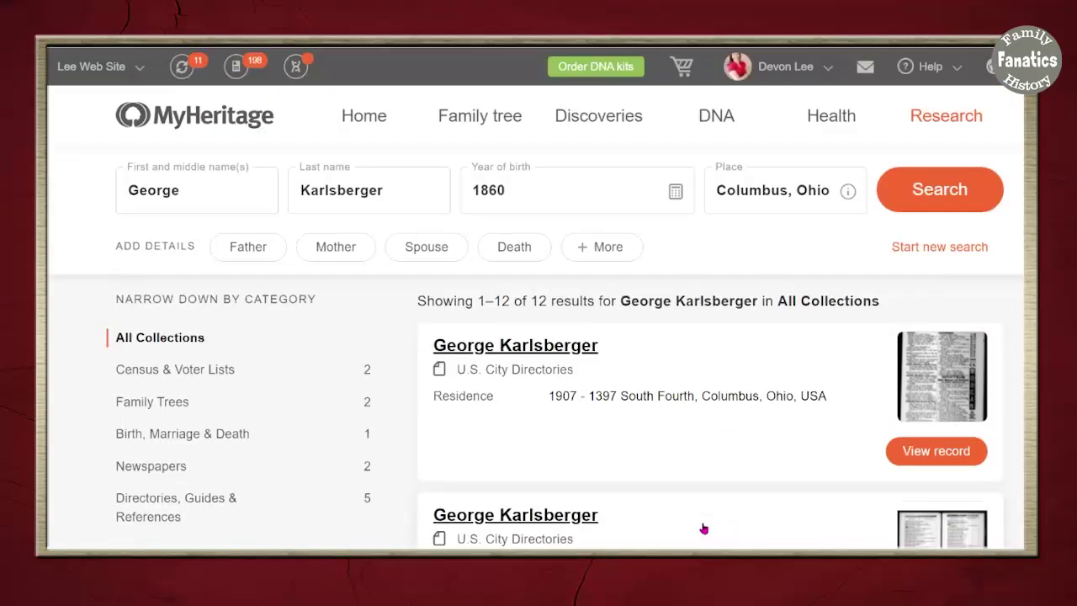
Filter the results to Census & Voter Lists and review the 1920 and 1900 census matches
{"action": "left_click", "coordinate": [223, 368]}
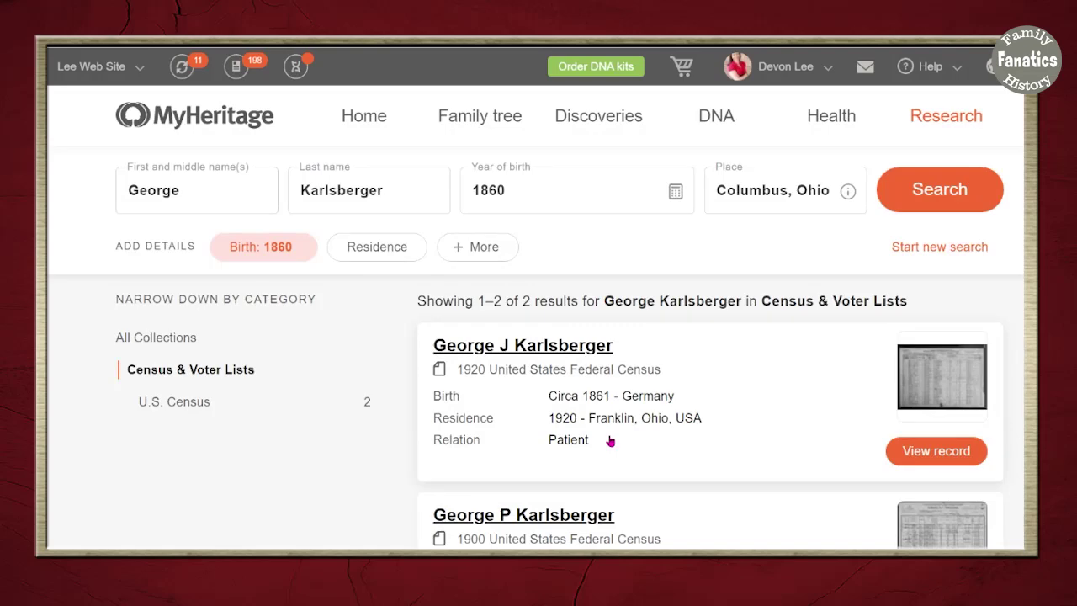
{"action": "scroll", "coordinate": [610, 441], "scroll_direction": "down", "scroll_amount": 1}
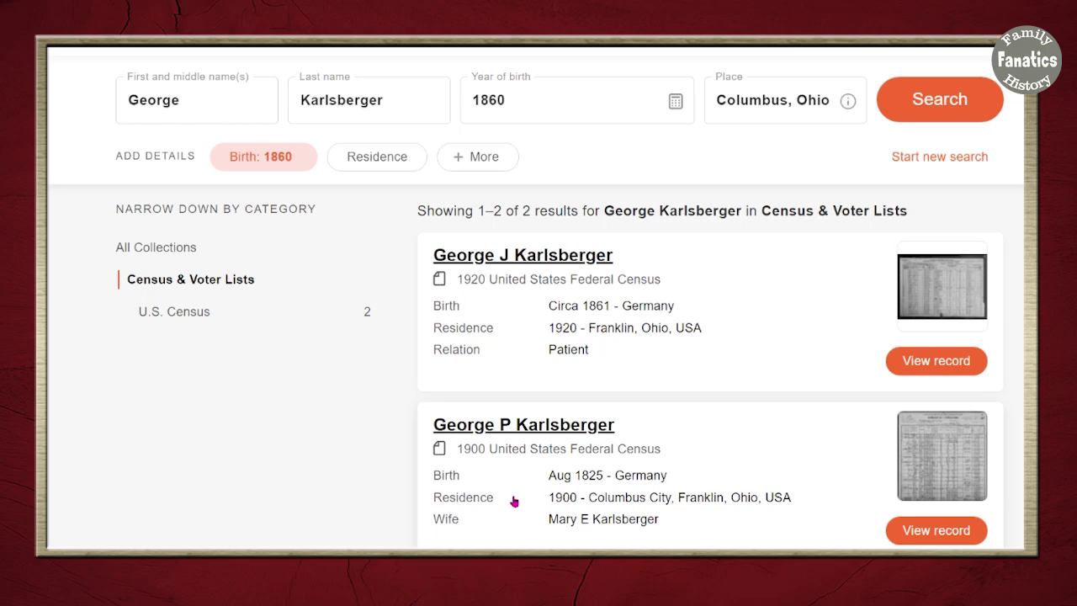
{"action": "scroll", "coordinate": [328, 513], "scroll_direction": "up", "scroll_amount": 2}
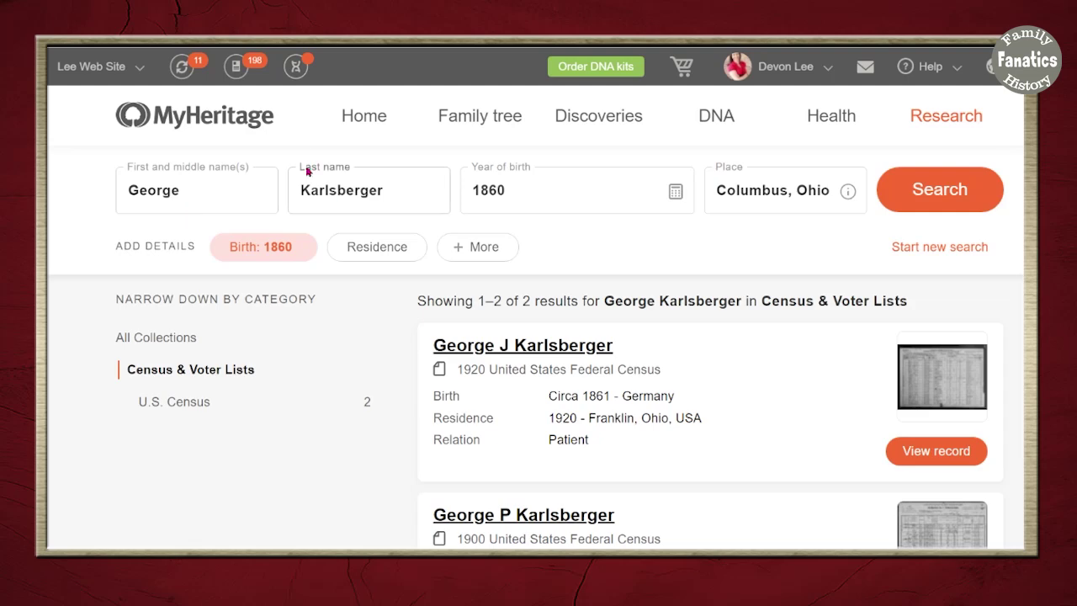
{"action": "mouse_move", "coordinate": [965, 125]}
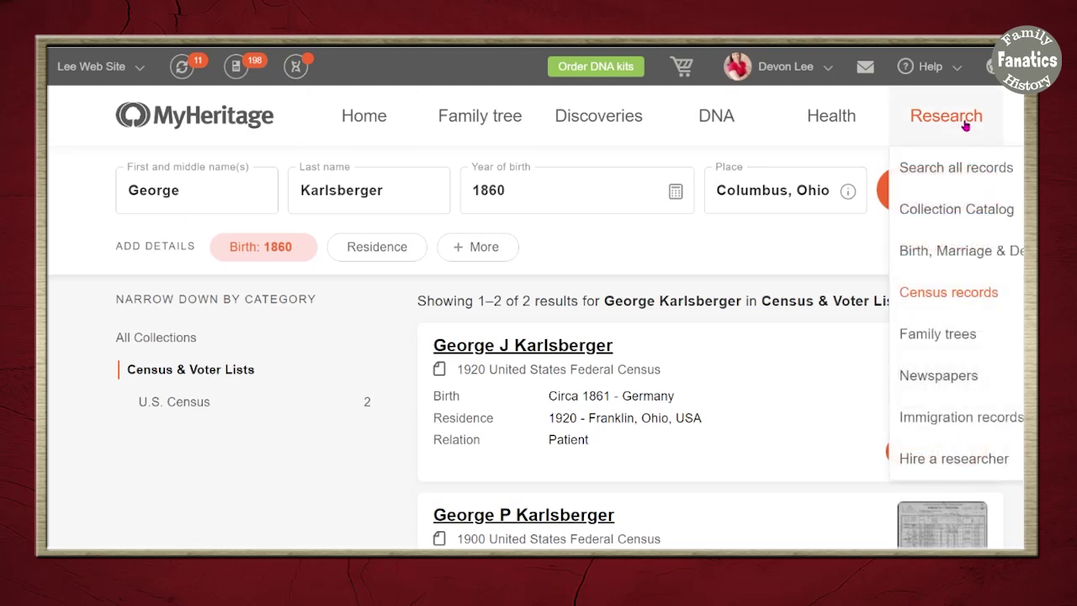
Open Census records in a new tab and choose the 1880 United States Federal Census
{"action": "right_click", "coordinate": [922, 295]}
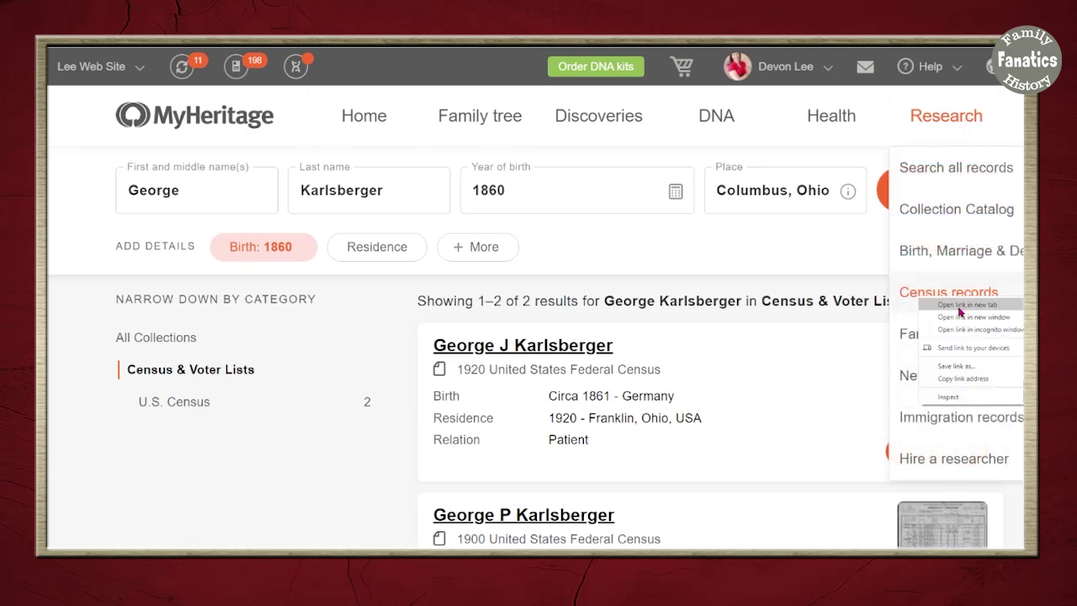
{"action": "left_click", "coordinate": [959, 307]}
{"action": "key", "text": "ctrl+Tab"}
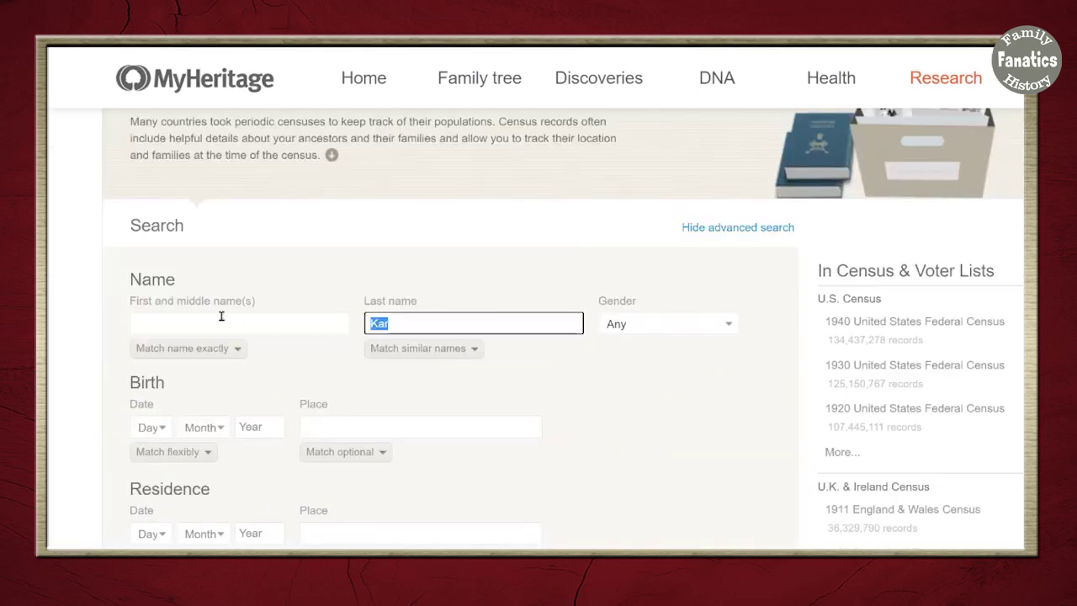
{"action": "left_click", "coordinate": [852, 451]}
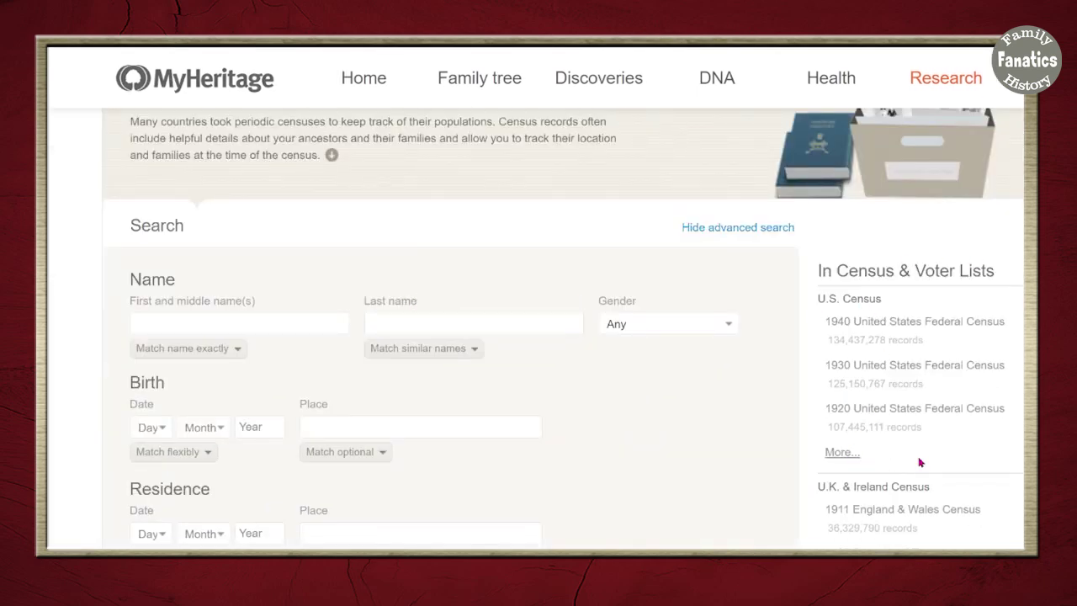
{"action": "scroll", "coordinate": [986, 513], "scroll_direction": "down", "scroll_amount": 3}
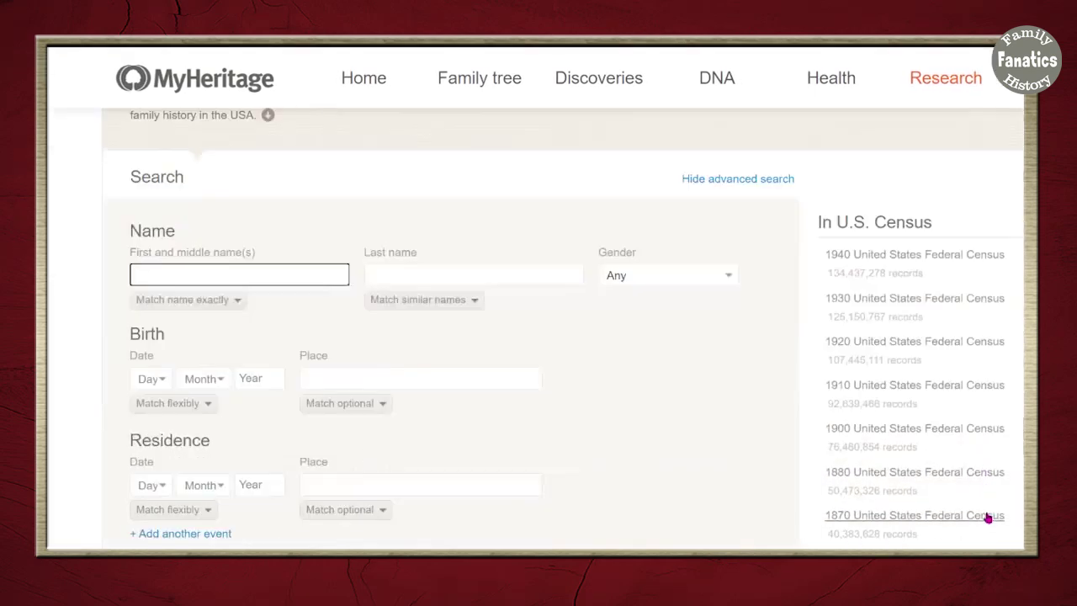
{"action": "left_click", "coordinate": [832, 472]}
{"action": "scroll", "coordinate": [546, 353], "scroll_direction": "down", "scroll_amount": 3}
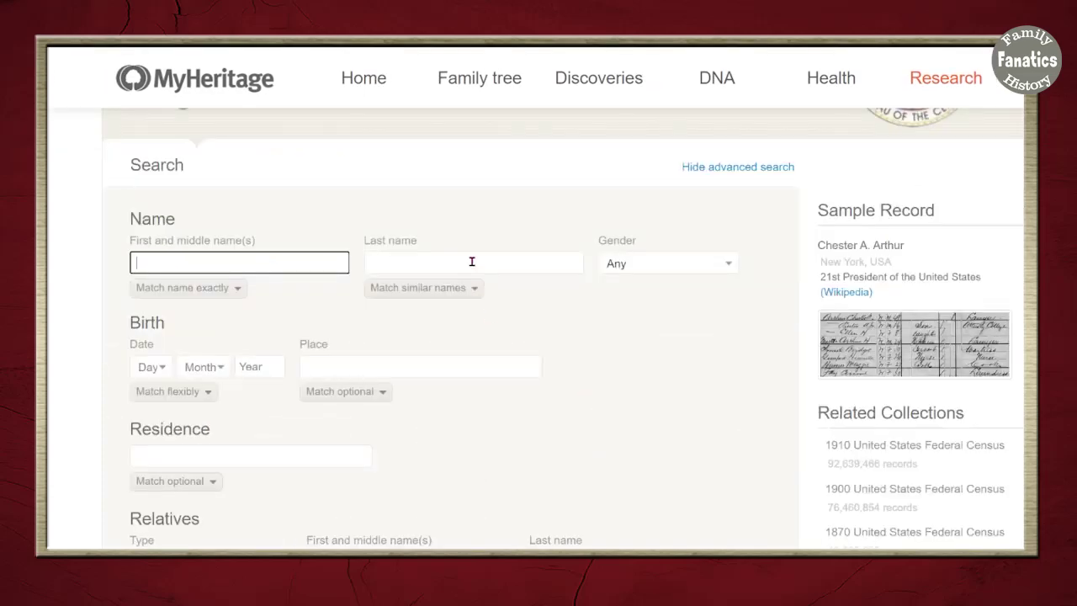
Search the 1880 census for Ka?lsberger residing in Franklin, Ohio, United States
{"action": "left_click", "coordinate": [472, 262]}
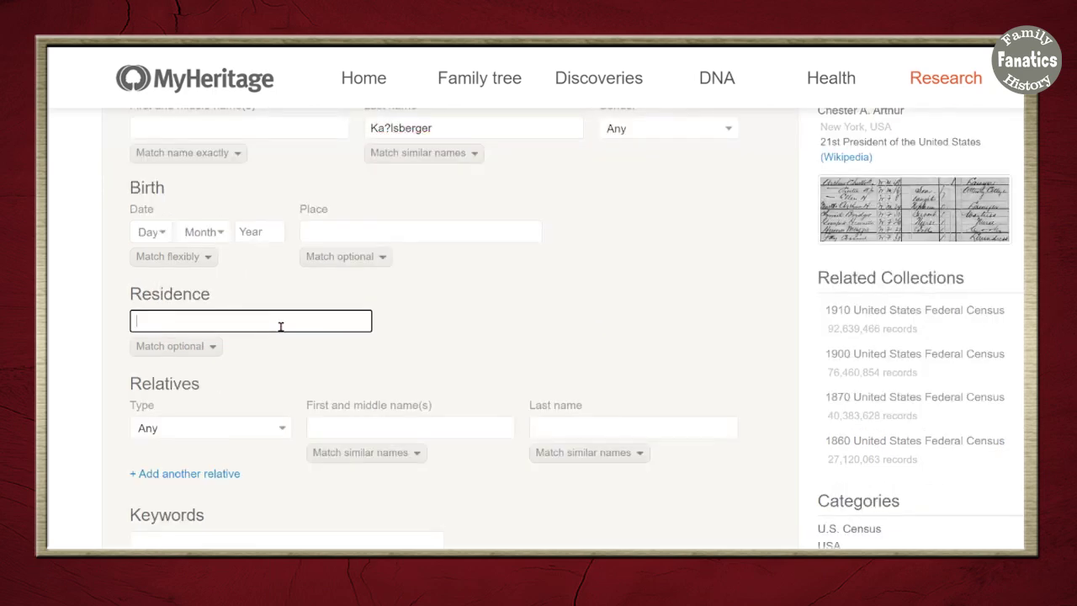
{"action": "type", "text": "Franklin, Ohio, United States"}
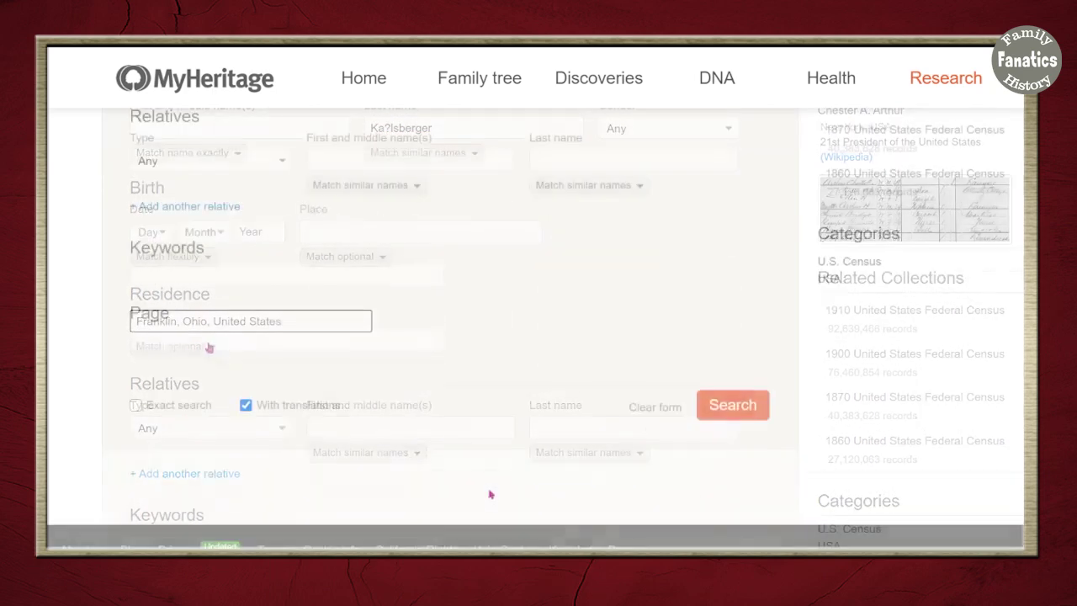
{"action": "left_click", "coordinate": [746, 408]}
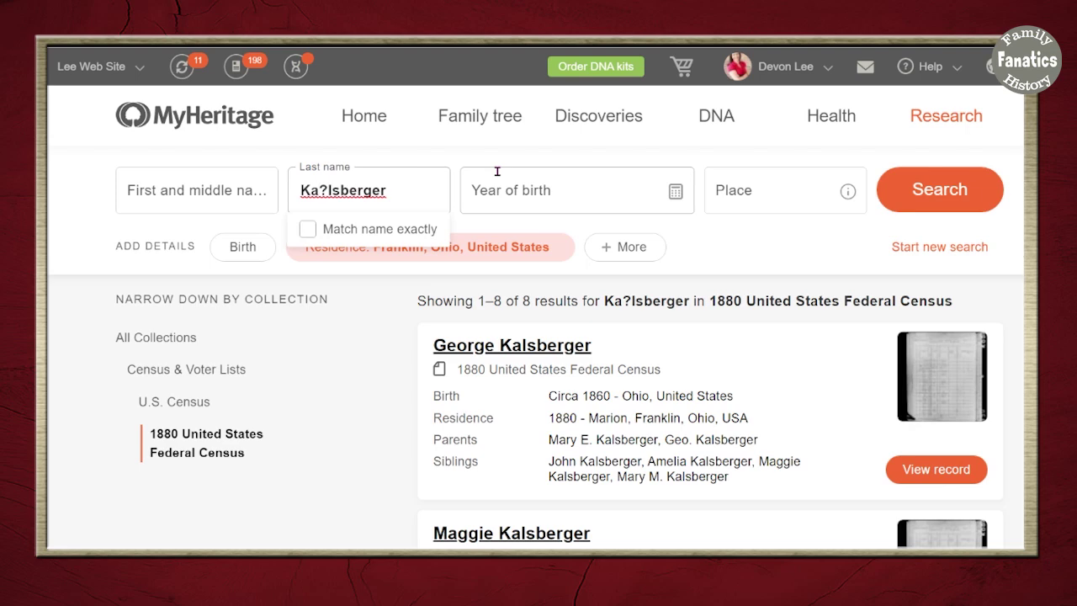
{"action": "left_click", "coordinate": [575, 191]}
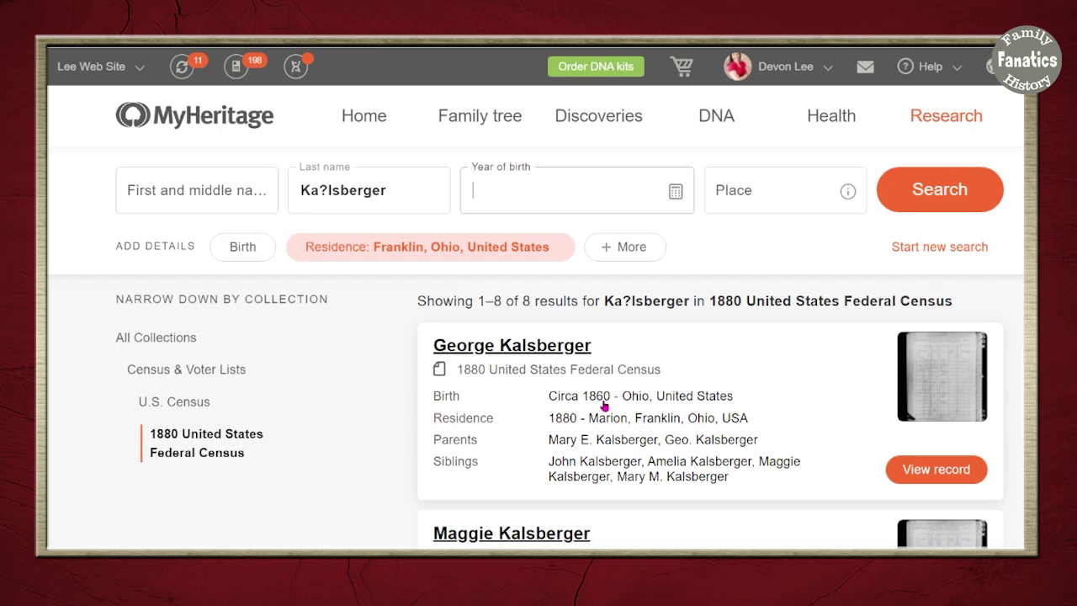
Open George Kalsberger's 1880 census record and show his household members
{"action": "left_click", "coordinate": [511, 349]}
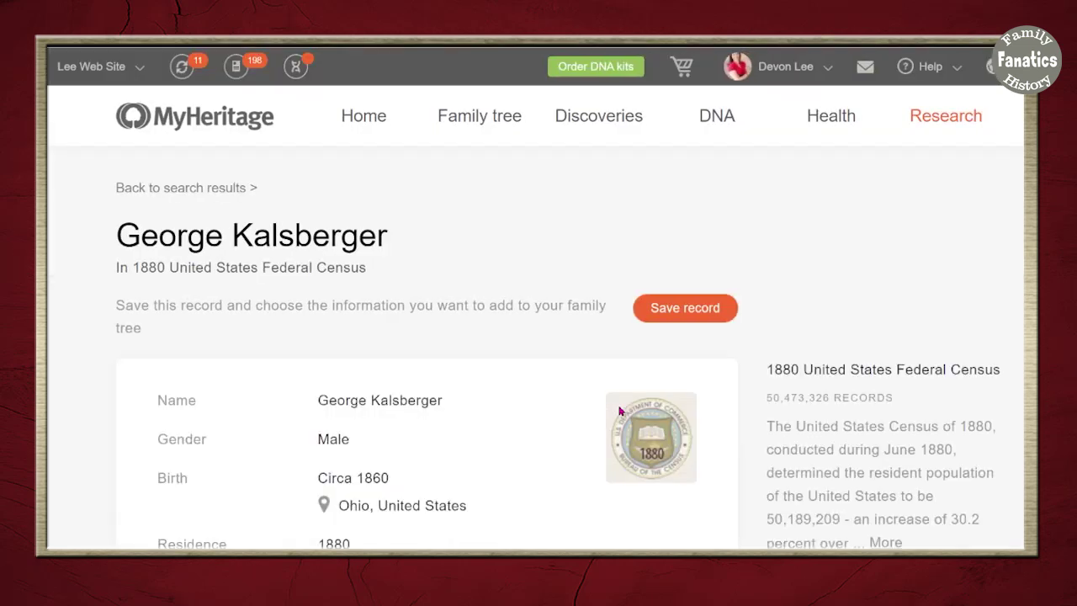
{"action": "scroll", "coordinate": [563, 531], "scroll_direction": "down", "scroll_amount": 5}
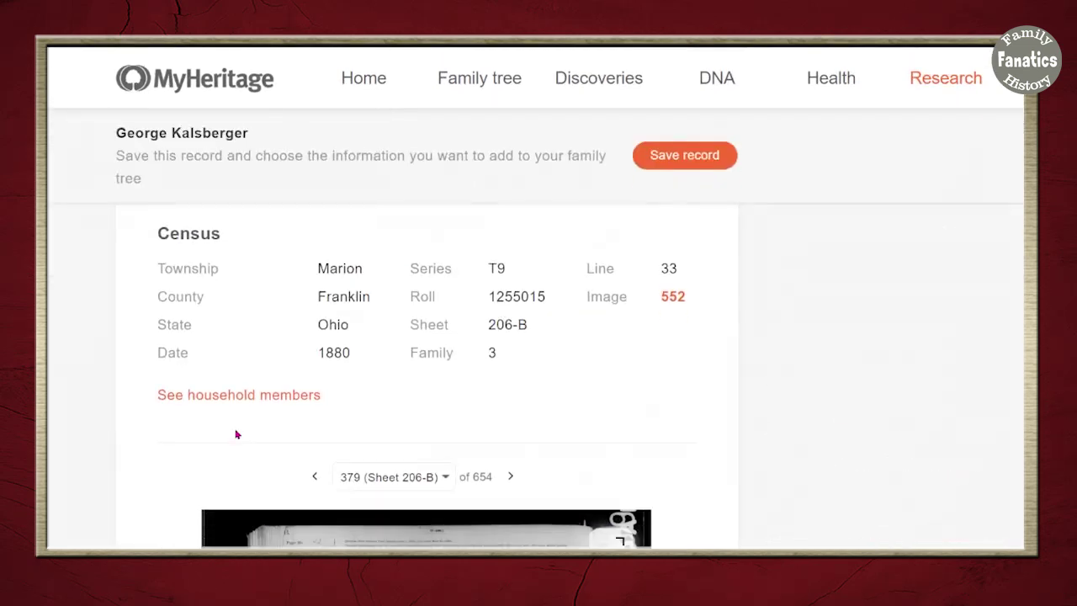
{"action": "left_click", "coordinate": [243, 396]}
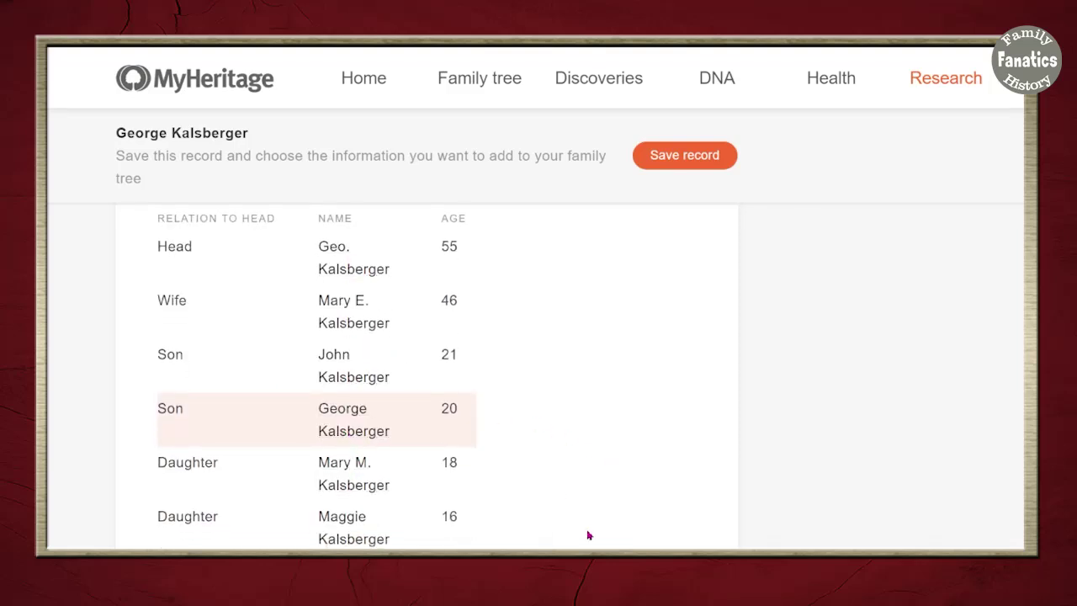
{"action": "scroll", "coordinate": [589, 536], "scroll_direction": "up", "scroll_amount": 2}
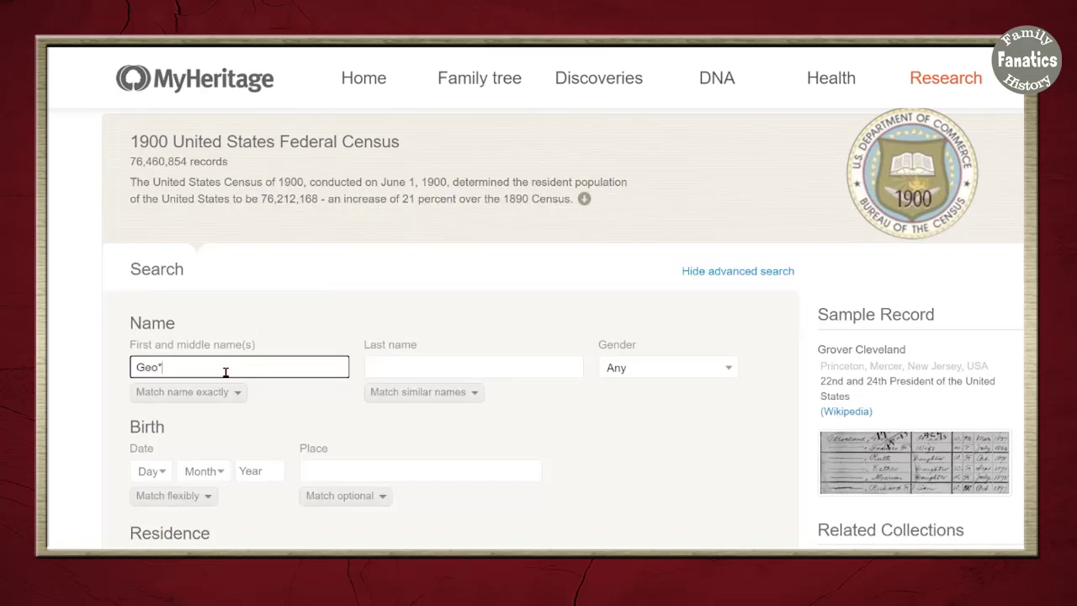
Search the 1900 census for Geo* Karl* residing in Columbus, Franklin, Ohio
{"action": "key", "text": "Tab"}
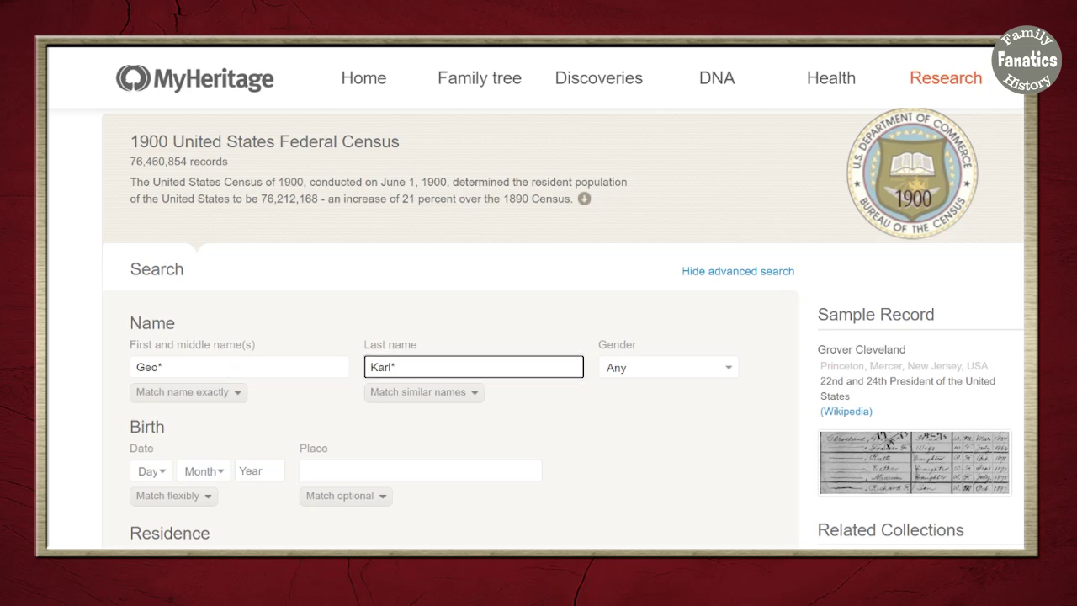
{"action": "scroll", "coordinate": [252, 445], "scroll_direction": "down", "scroll_amount": 2}
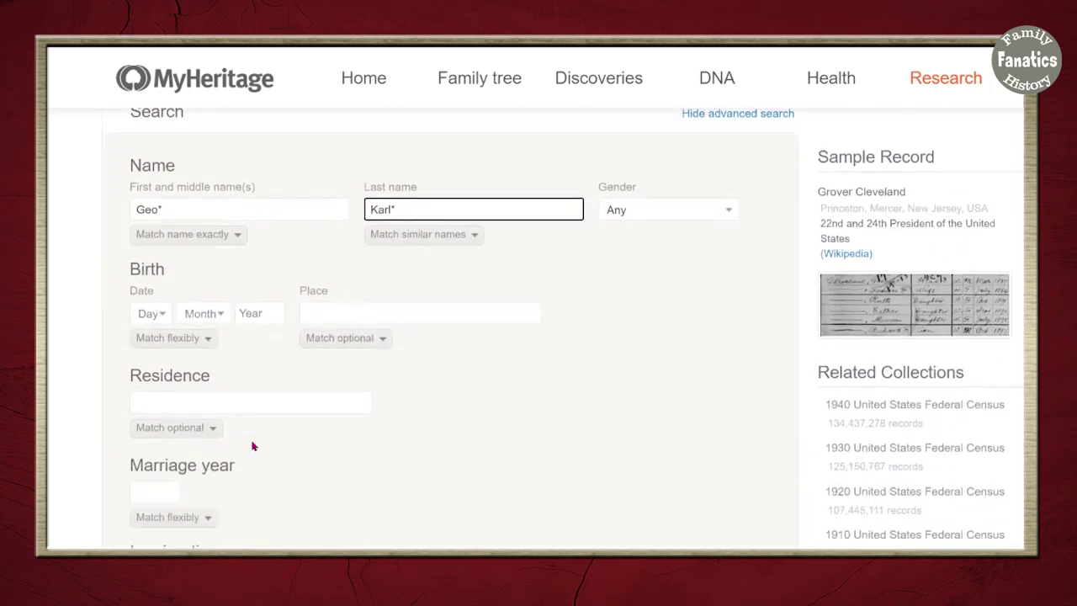
{"action": "left_click", "coordinate": [234, 407]}
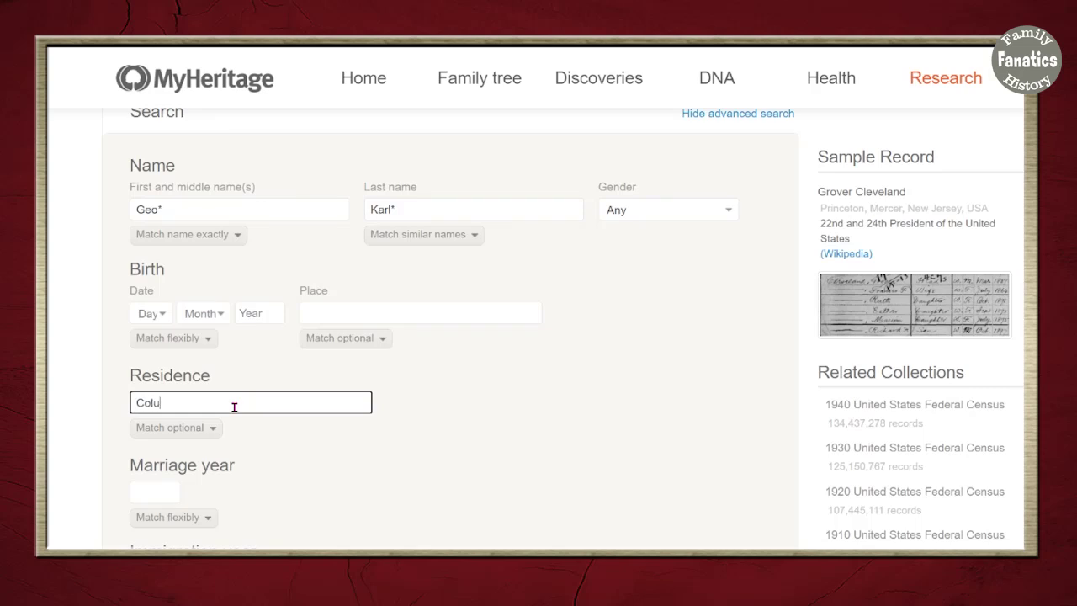
{"action": "type", "text": "Columbus"}
{"action": "key", "text": "Down"}
{"action": "key", "text": "Return"}
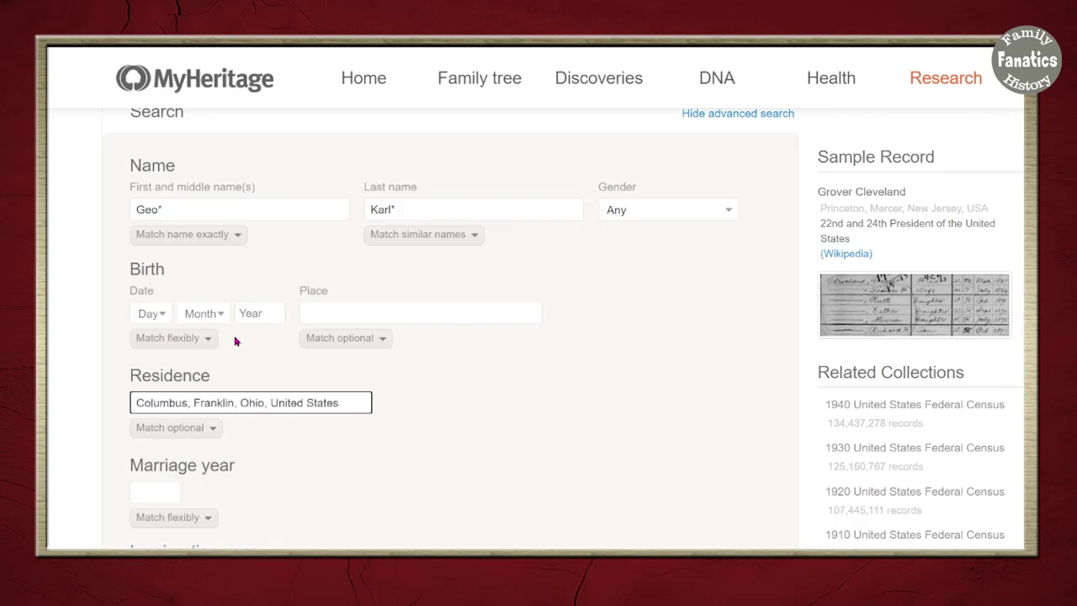
{"action": "type", "text": "City"}
{"action": "scroll", "coordinate": [459, 525], "scroll_direction": "up", "scroll_amount": 2}
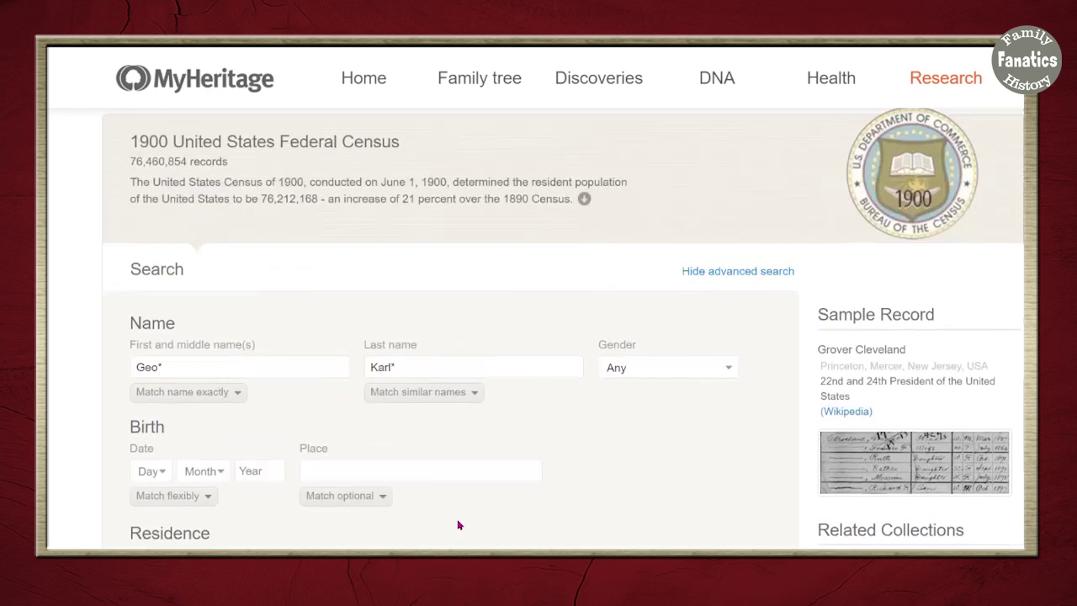
{"action": "scroll", "coordinate": [459, 525], "scroll_direction": "down", "scroll_amount": 8}
{"action": "left_click", "coordinate": [751, 506]}
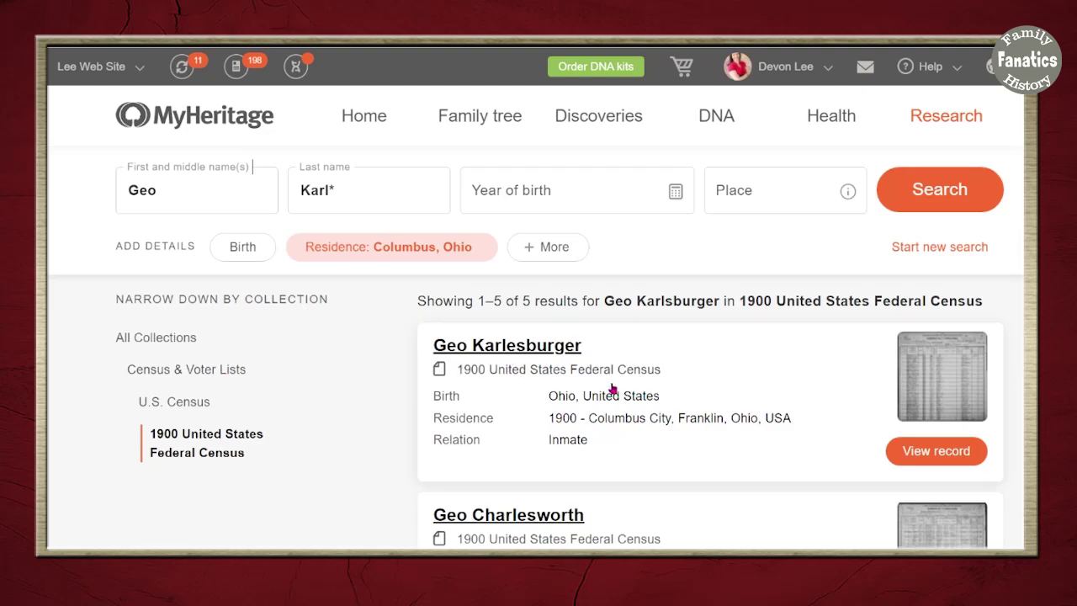
Open Geo Karlesburger's 1900 census record and pan its full-screen image to line 18
{"action": "left_click", "coordinate": [587, 444]}
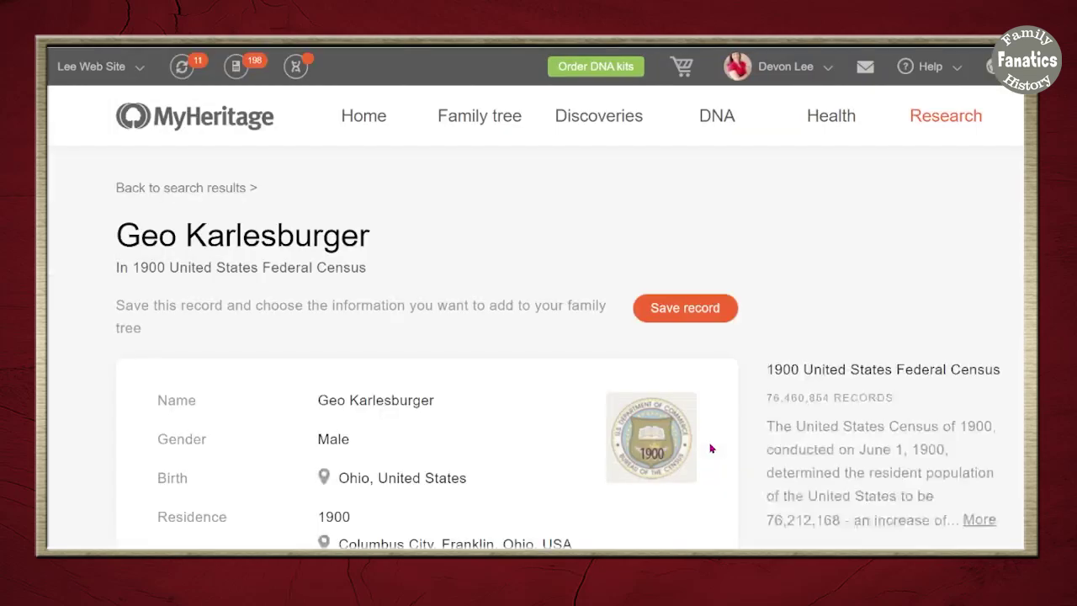
{"action": "left_click", "coordinate": [699, 445]}
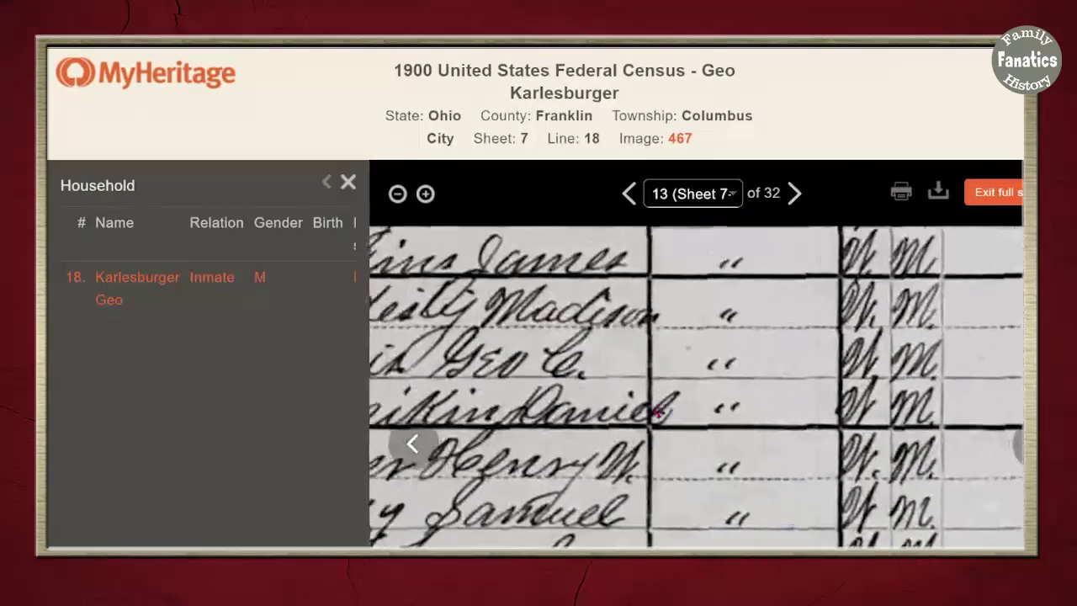
{"action": "left_click_drag", "start_coordinate": [557, 432], "coordinate": [711, 449]}
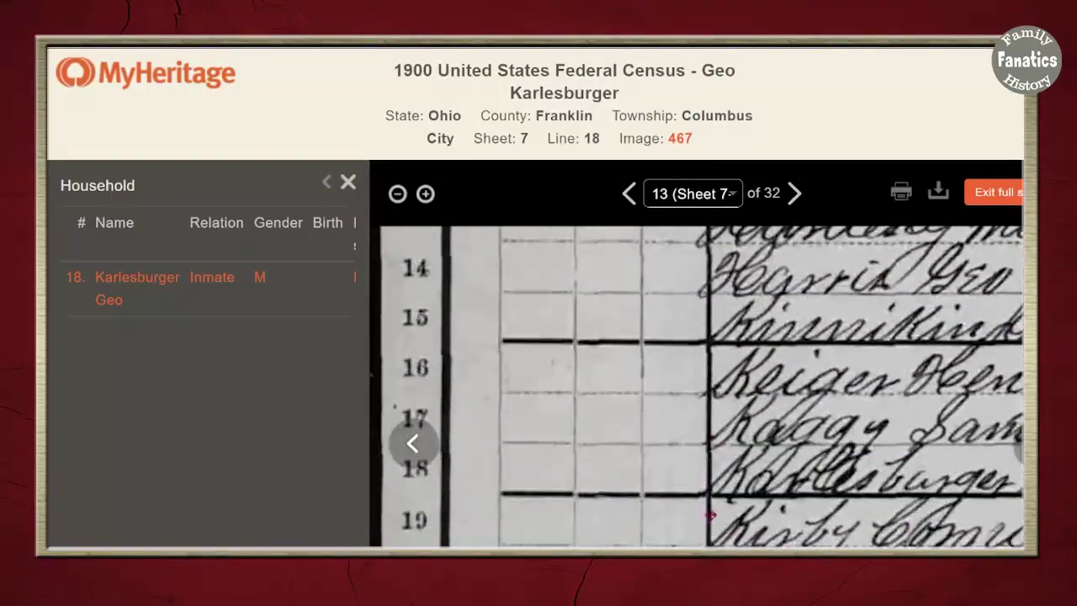
{"action": "left_click_drag", "start_coordinate": [709, 514], "coordinate": [609, 430]}
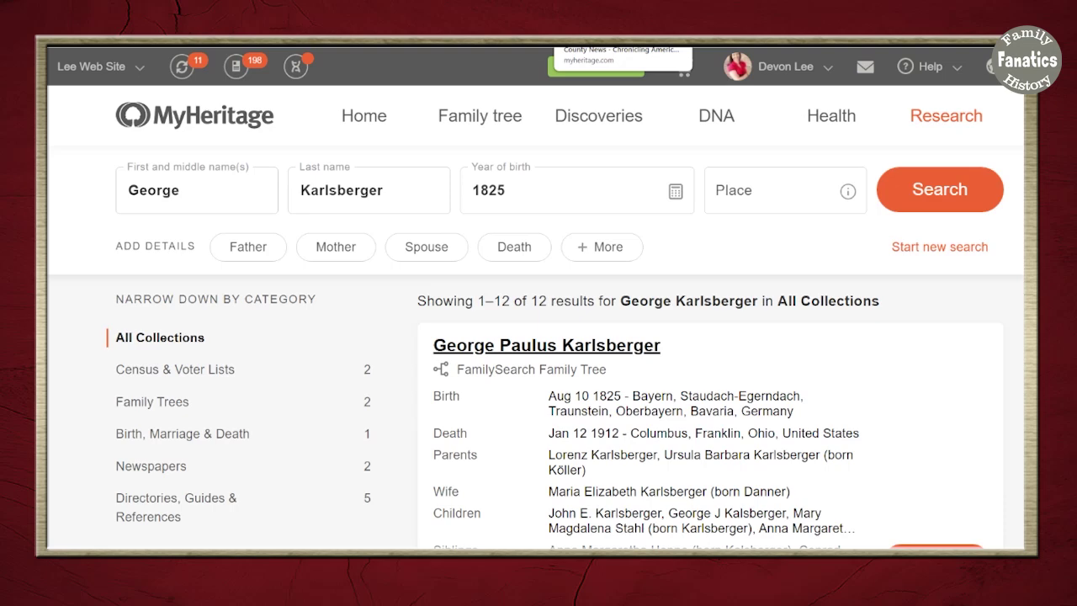
{"action": "left_click", "coordinate": [419, 42]}
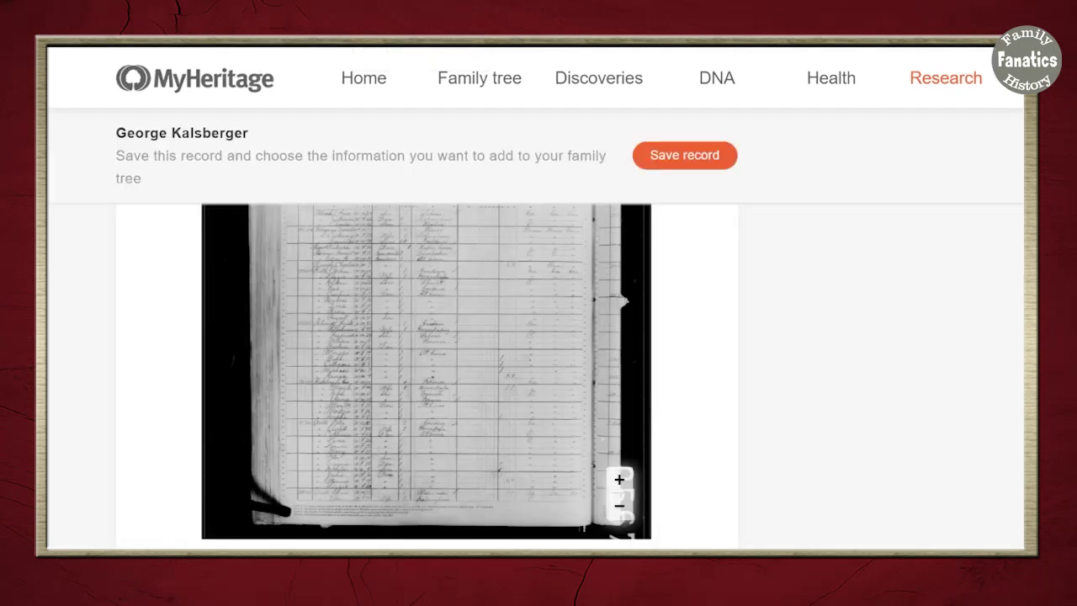
{"action": "scroll", "coordinate": [774, 401], "scroll_direction": "up", "scroll_amount": 10}
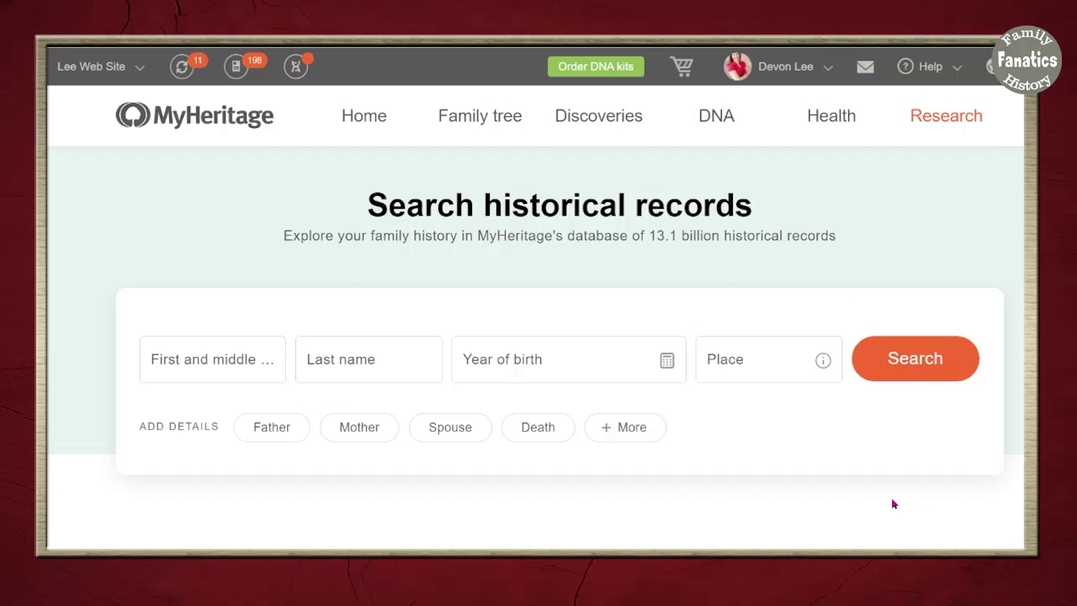
{"action": "scroll", "coordinate": [893, 503], "scroll_direction": "down", "scroll_amount": 5}
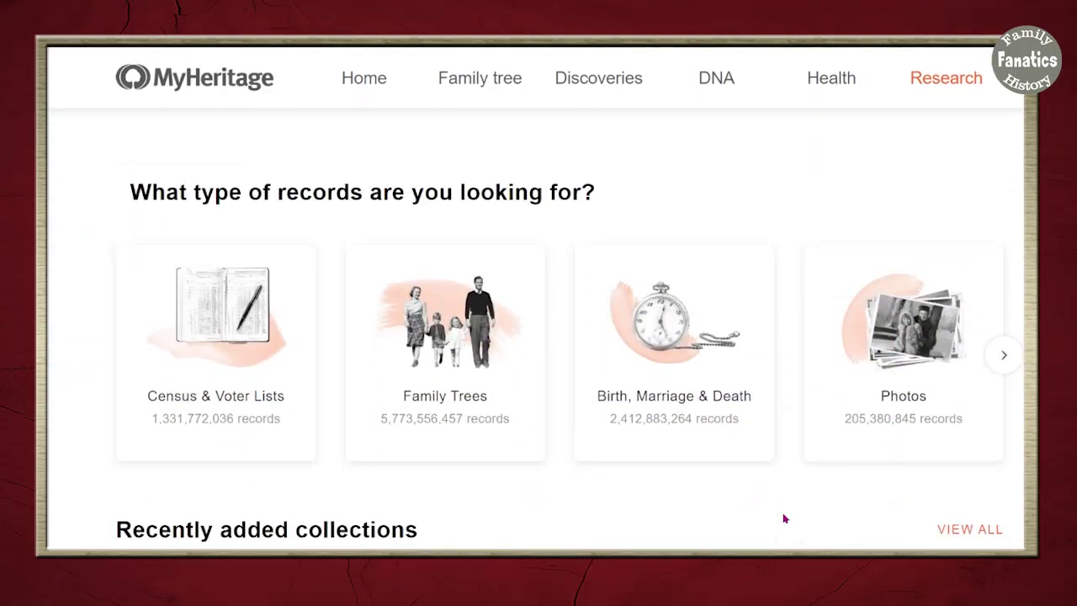
{"action": "left_click", "coordinate": [227, 315]}
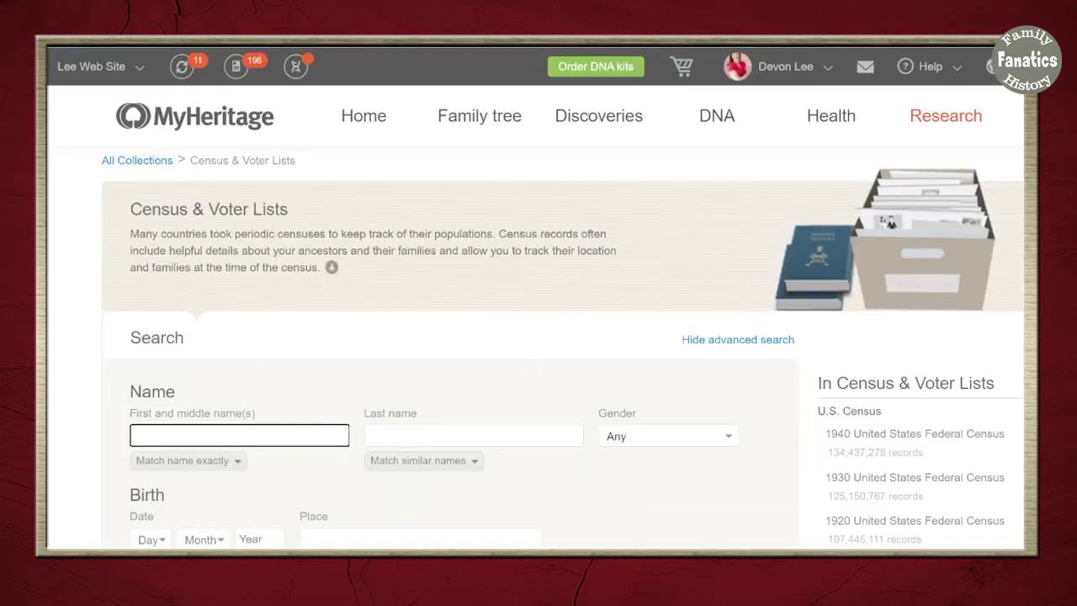
{"action": "key", "text": "alt+Left"}
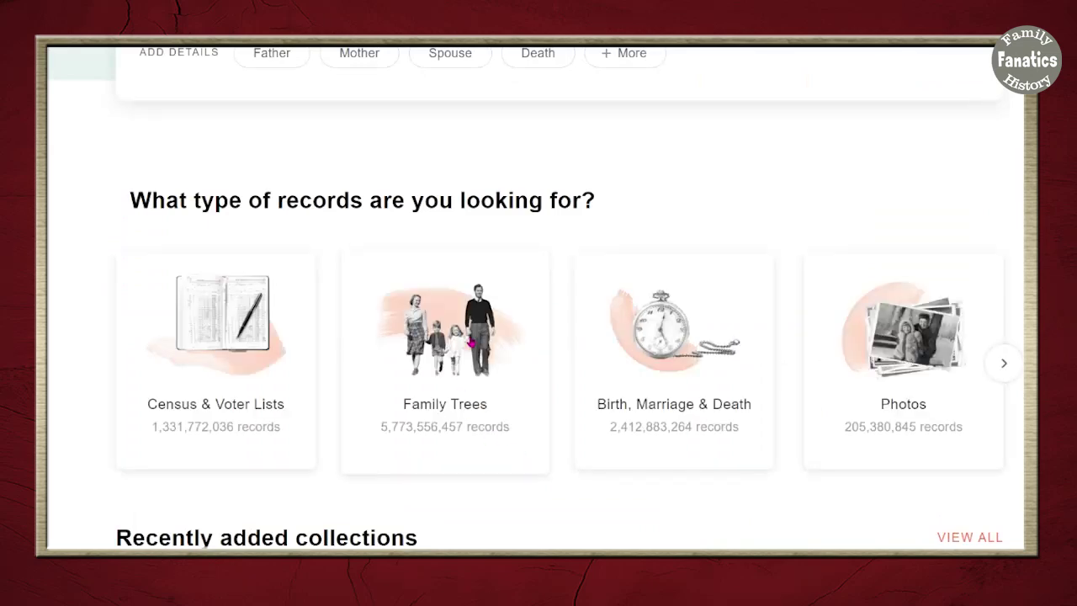
{"action": "left_click", "coordinate": [683, 348]}
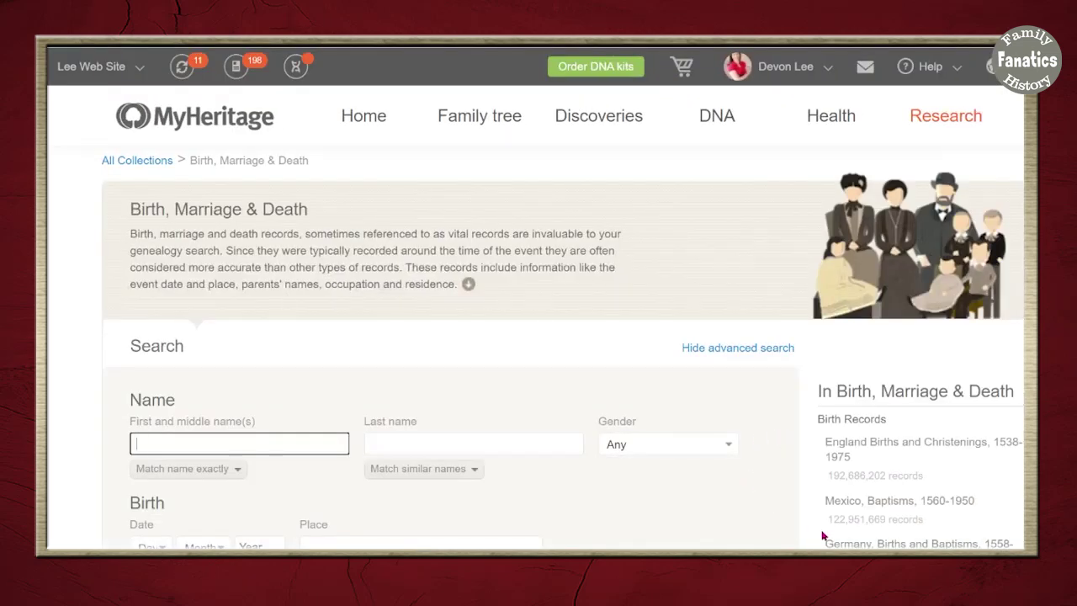
{"action": "scroll", "coordinate": [904, 303], "scroll_direction": "down", "scroll_amount": 2}
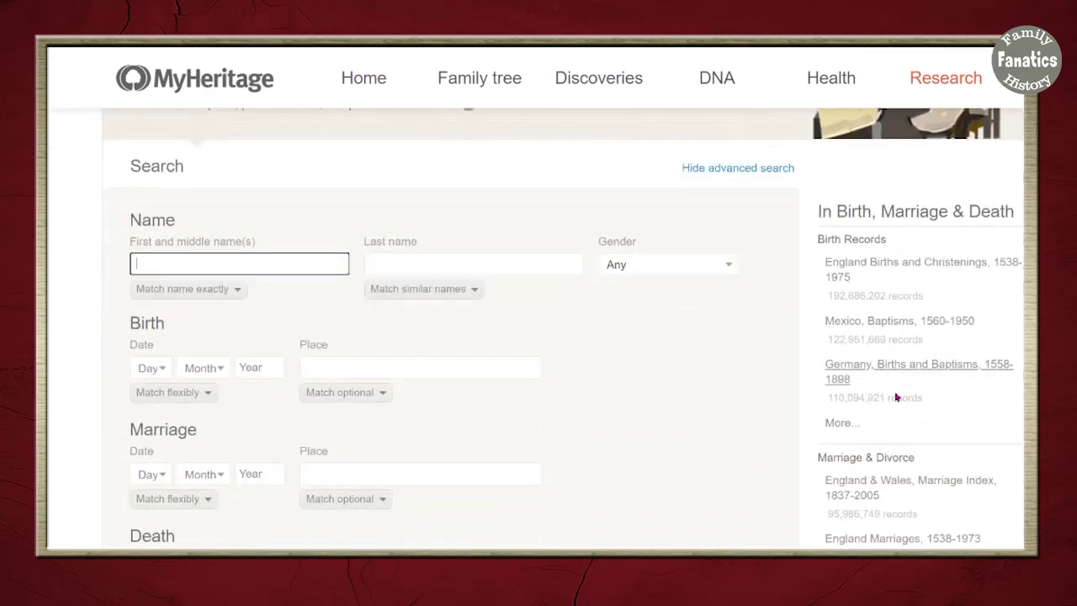
{"action": "scroll", "coordinate": [897, 430], "scroll_direction": "down", "scroll_amount": 3}
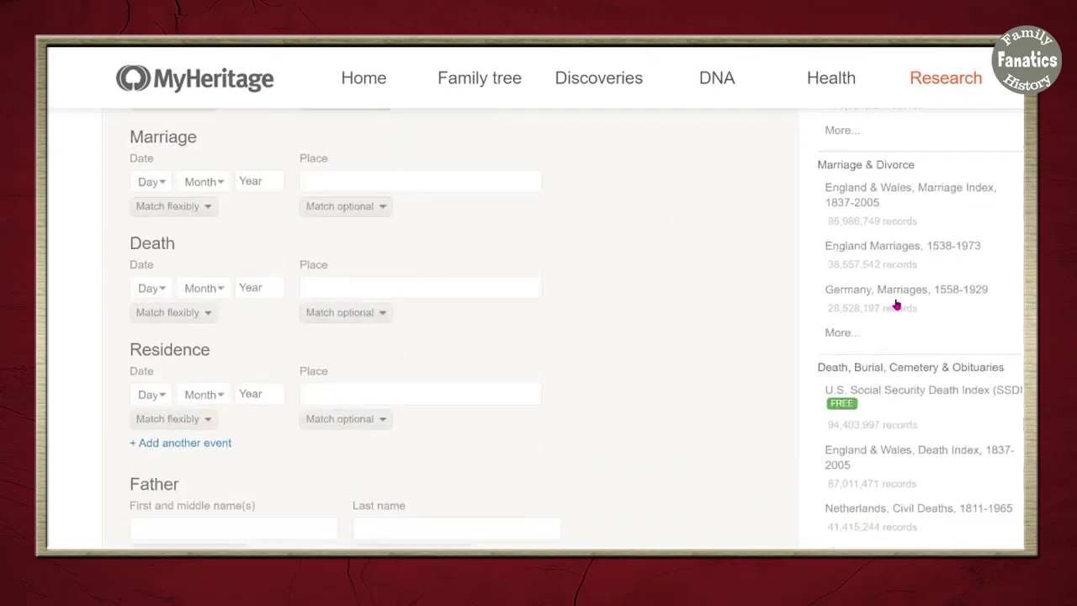
{"action": "scroll", "coordinate": [897, 337], "scroll_direction": "down", "scroll_amount": 4}
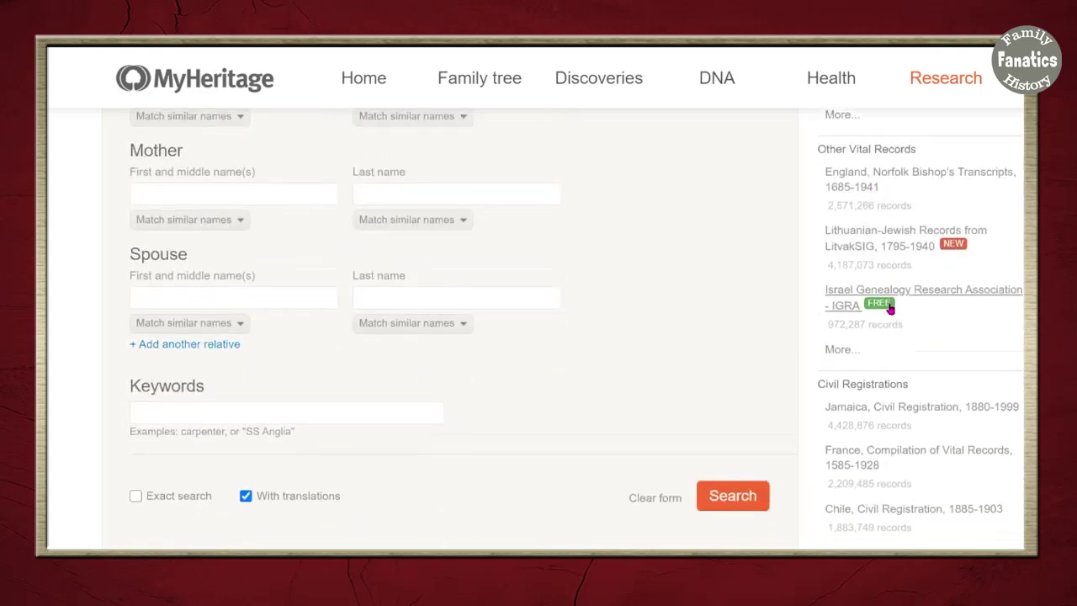
{"action": "scroll", "coordinate": [889, 310], "scroll_direction": "down", "scroll_amount": 2}
{"action": "scroll", "coordinate": [732, 509], "scroll_direction": "down", "scroll_amount": 2}
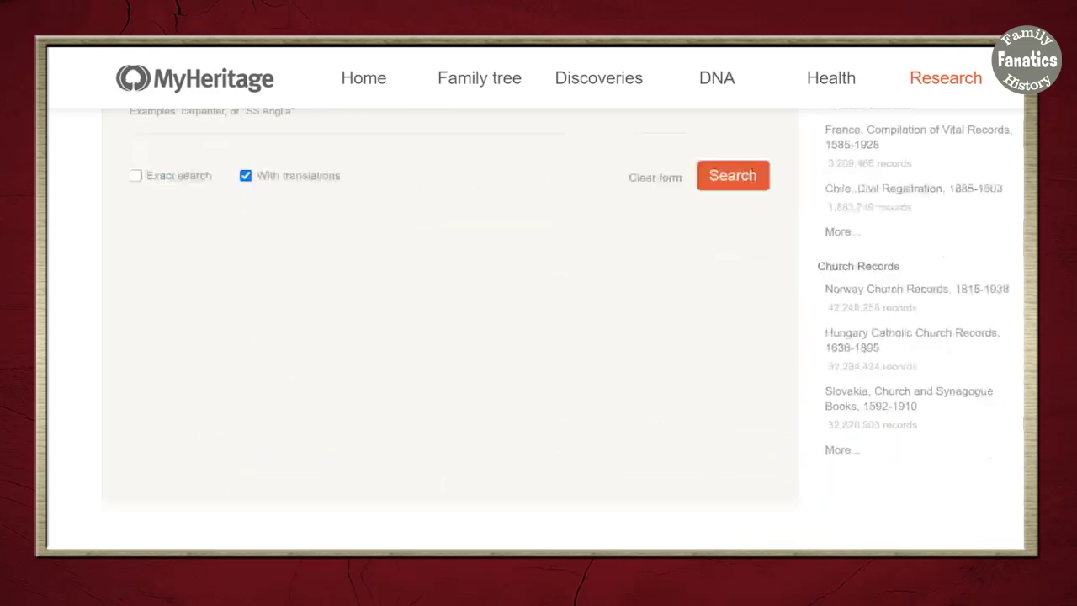
{"action": "scroll", "coordinate": [676, 440], "scroll_direction": "up", "scroll_amount": 15}
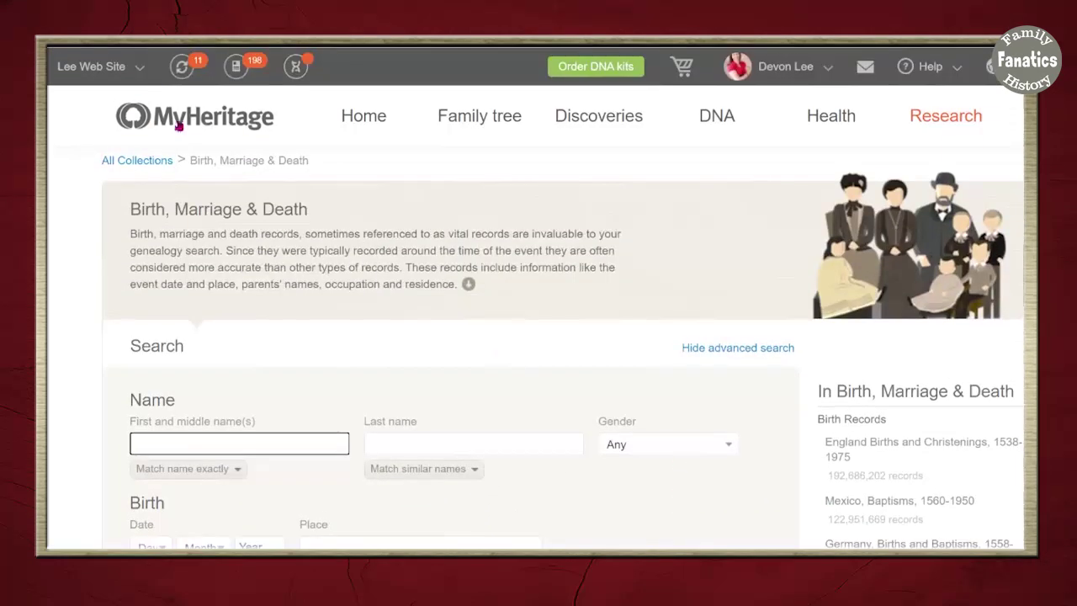
{"action": "key", "text": "alt+Left"}
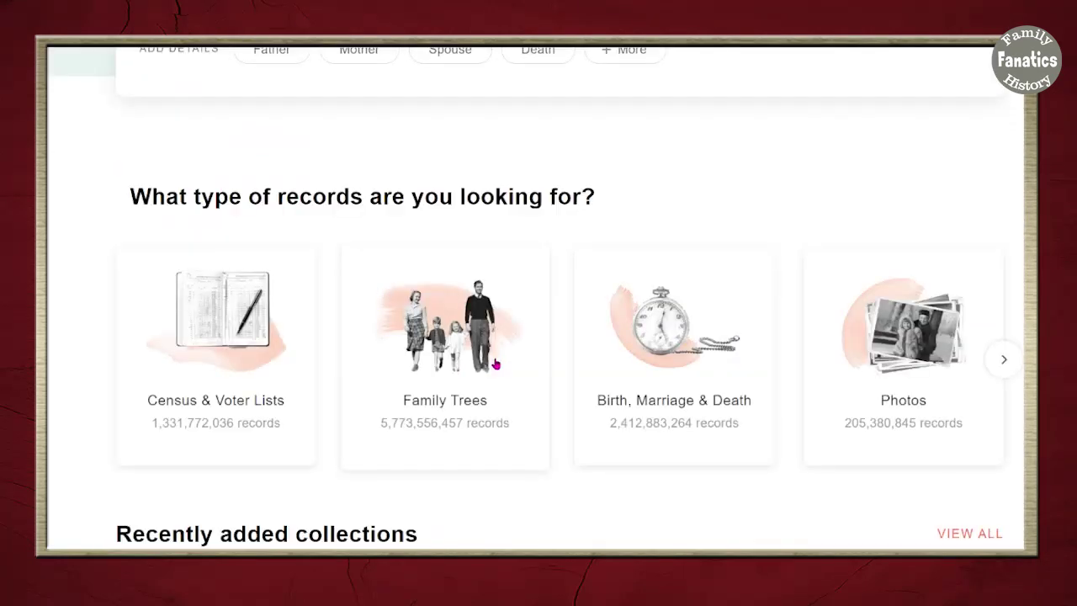
{"action": "scroll", "coordinate": [644, 509], "scroll_direction": "down", "scroll_amount": 2}
{"action": "scroll", "coordinate": [645, 511], "scroll_direction": "down", "scroll_amount": 2}
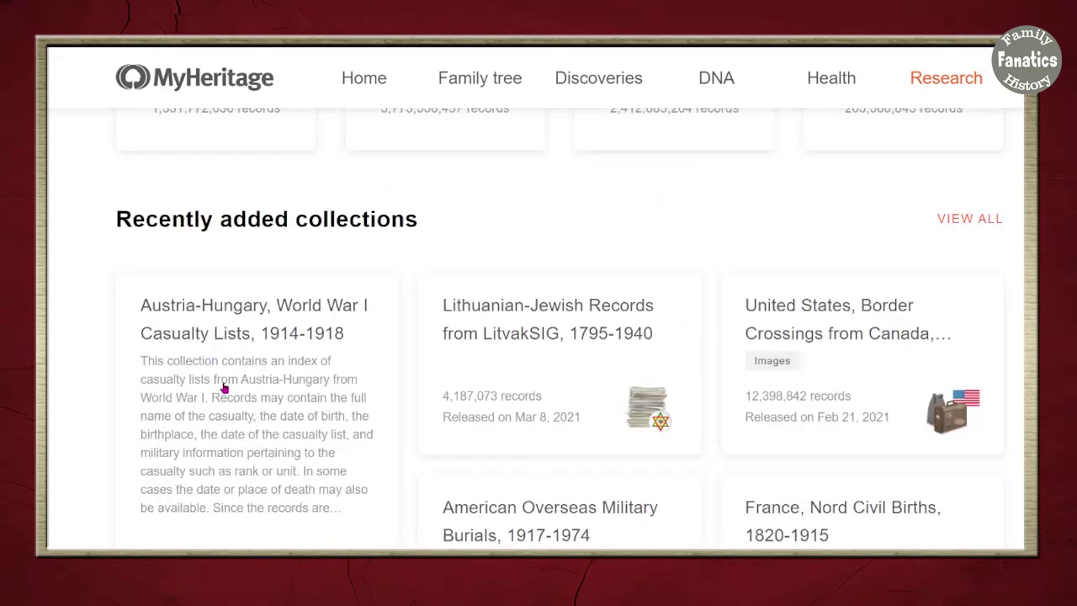
{"action": "scroll", "coordinate": [223, 387], "scroll_direction": "down", "scroll_amount": 2}
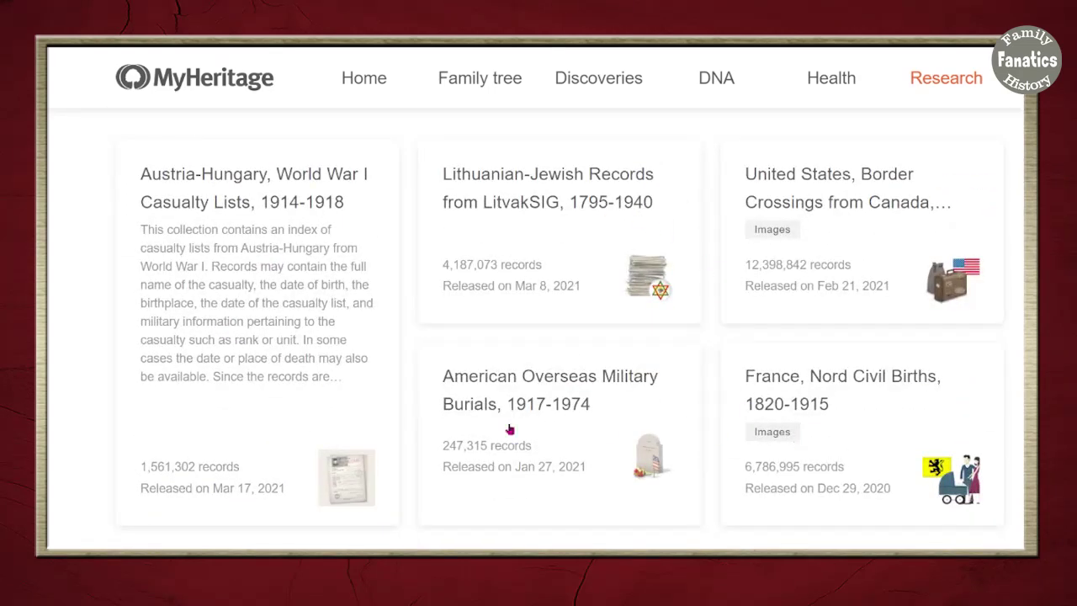
{"action": "scroll", "coordinate": [286, 427], "scroll_direction": "up", "scroll_amount": 6}
Open the Collection Catalog and filter it to Books & Publications
{"action": "mouse_move", "coordinate": [950, 134]}
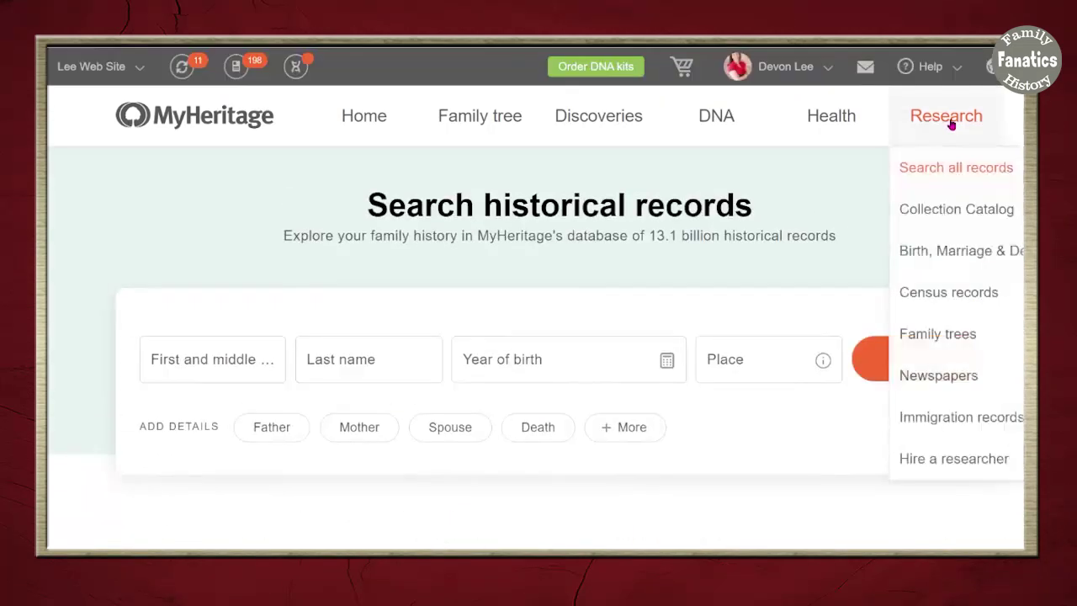
{"action": "left_click", "coordinate": [947, 211]}
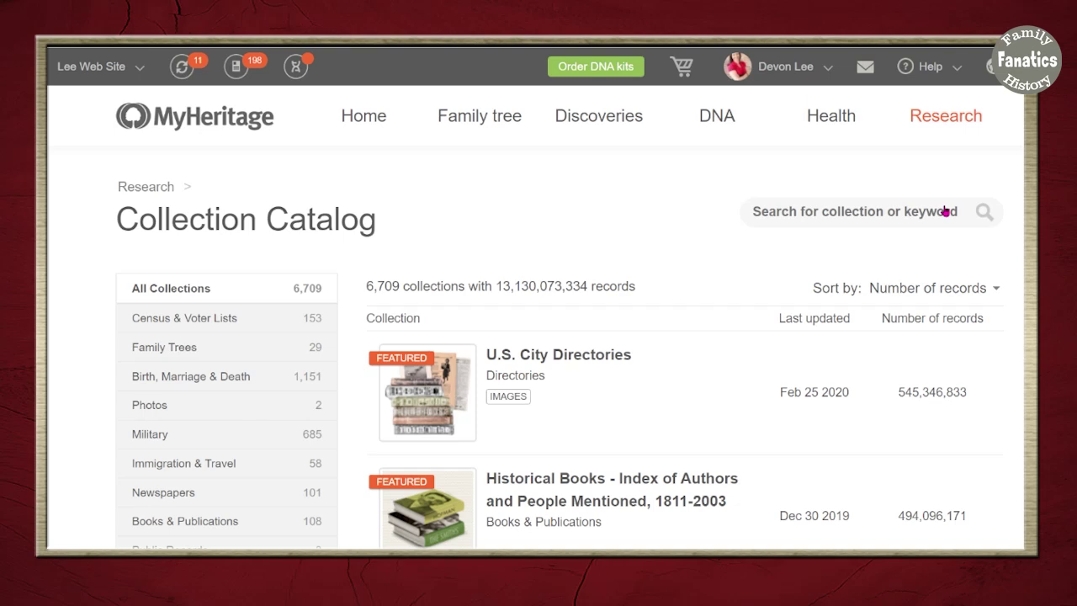
{"action": "scroll", "coordinate": [946, 211], "scroll_direction": "down", "scroll_amount": 3}
{"action": "scroll", "coordinate": [66, 408], "scroll_direction": "down", "scroll_amount": 1}
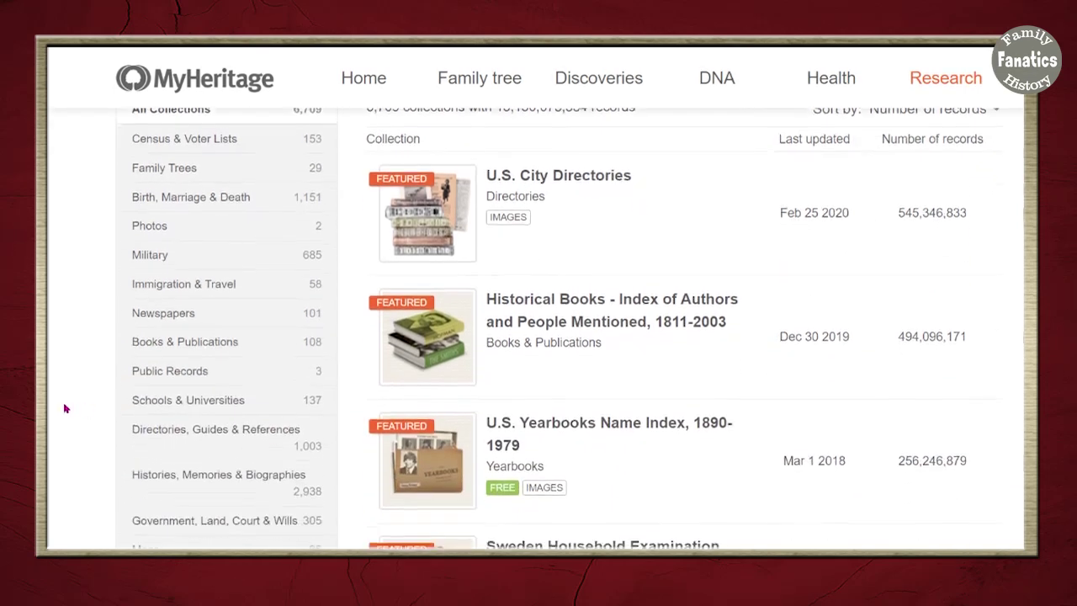
{"action": "left_click", "coordinate": [156, 345]}
Narrow Books & Publications to USA collections and review the state refinement options
{"action": "scroll", "coordinate": [91, 409], "scroll_direction": "down", "scroll_amount": 2}
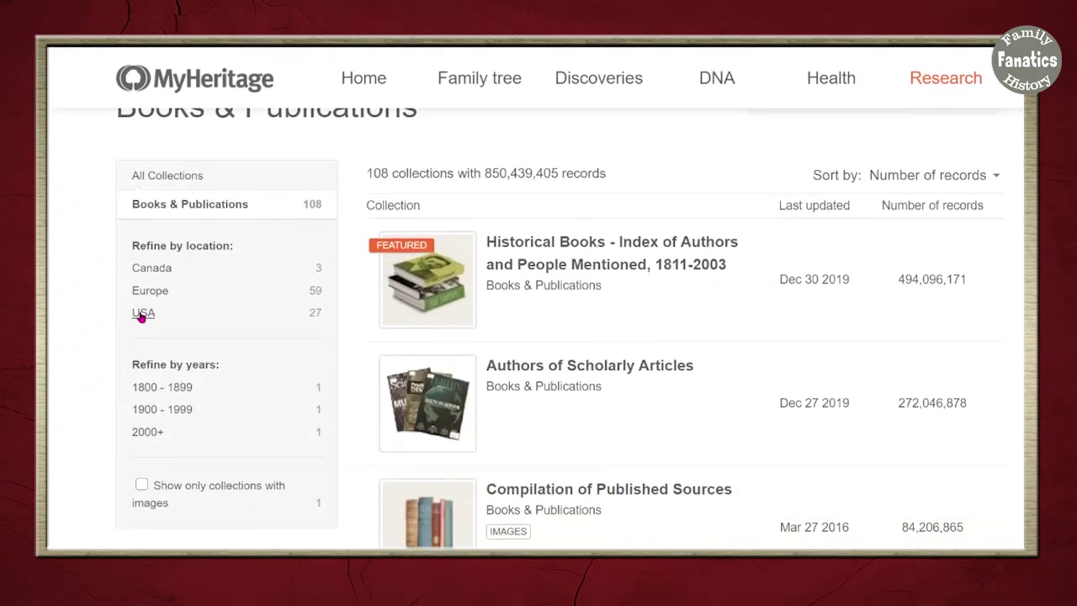
{"action": "left_click", "coordinate": [143, 314]}
{"action": "scroll", "coordinate": [69, 436], "scroll_direction": "down", "scroll_amount": 3}
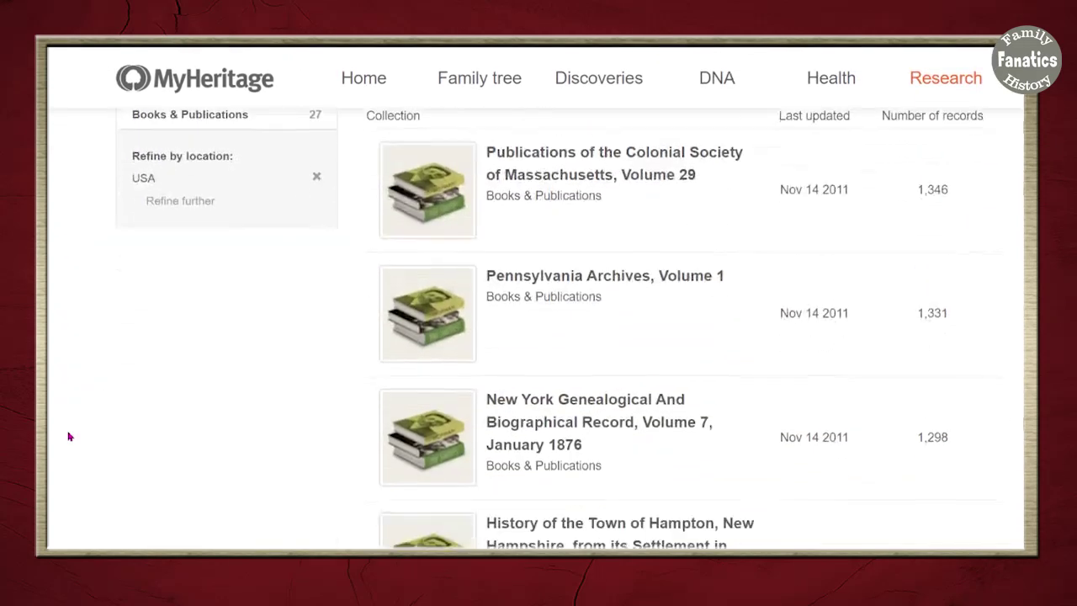
{"action": "left_click", "coordinate": [173, 202]}
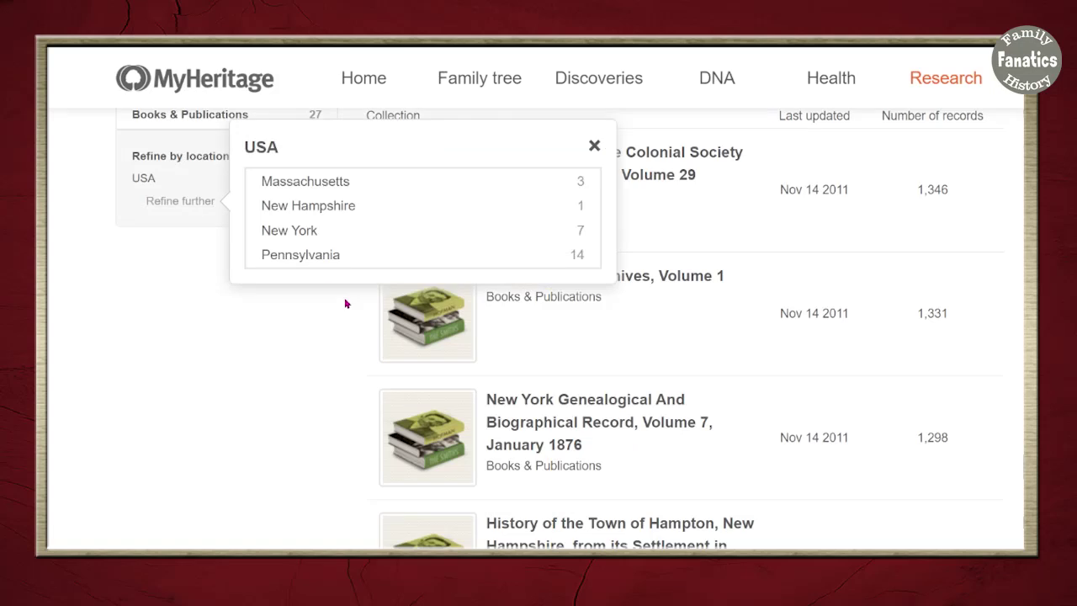
{"action": "scroll", "coordinate": [361, 232], "scroll_direction": "up", "scroll_amount": 1}
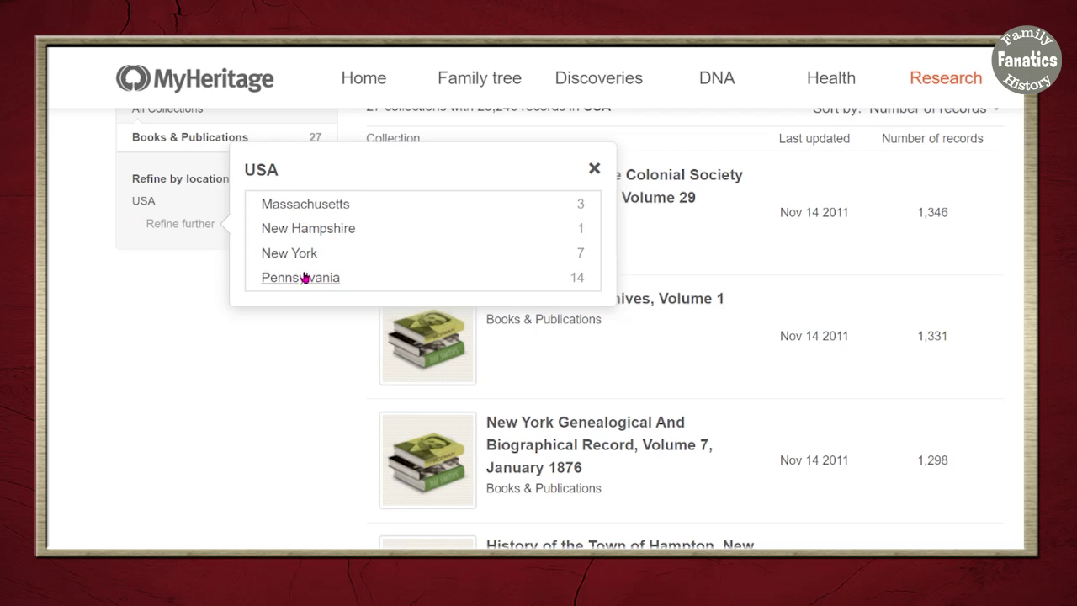
{"action": "scroll", "coordinate": [293, 393], "scroll_direction": "up", "scroll_amount": 4}
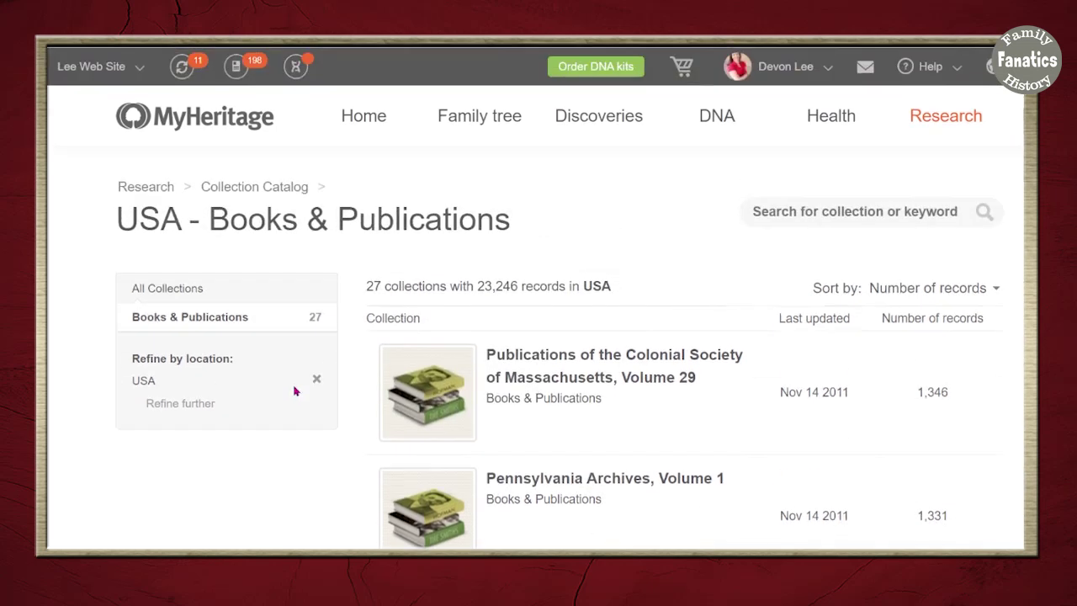